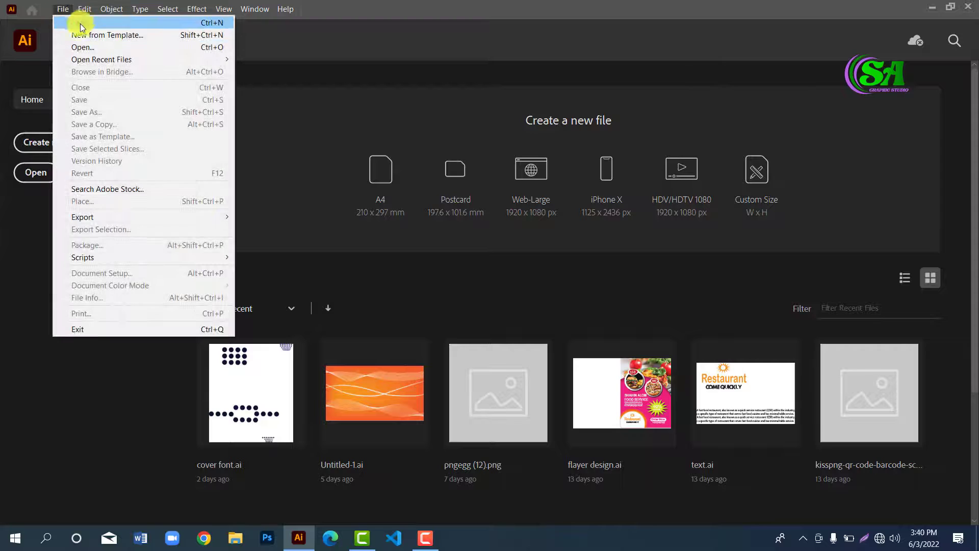
Step: Create a new landscape document 1920 px wide and 1080 px high
click(79, 23)
click(669, 156)
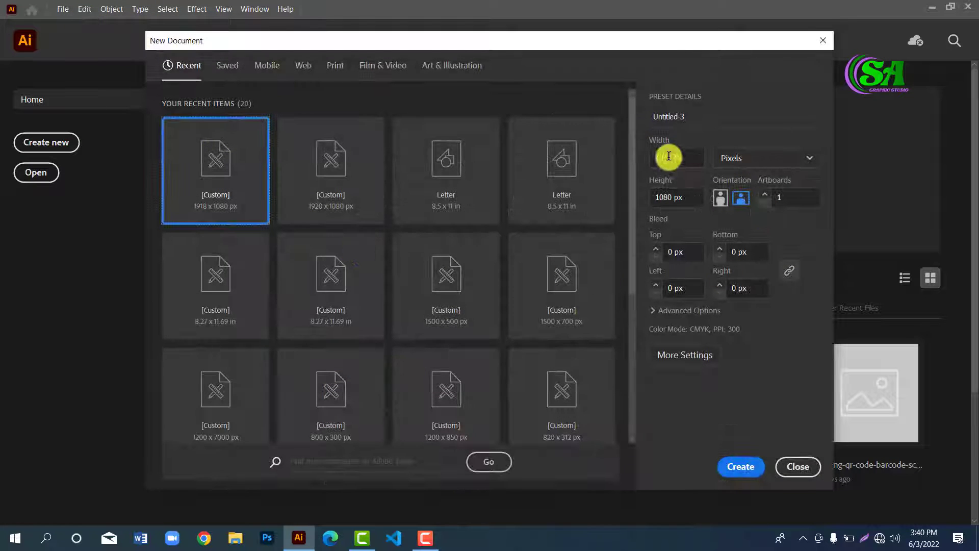
key(BackSpace)
key(BackSpace)
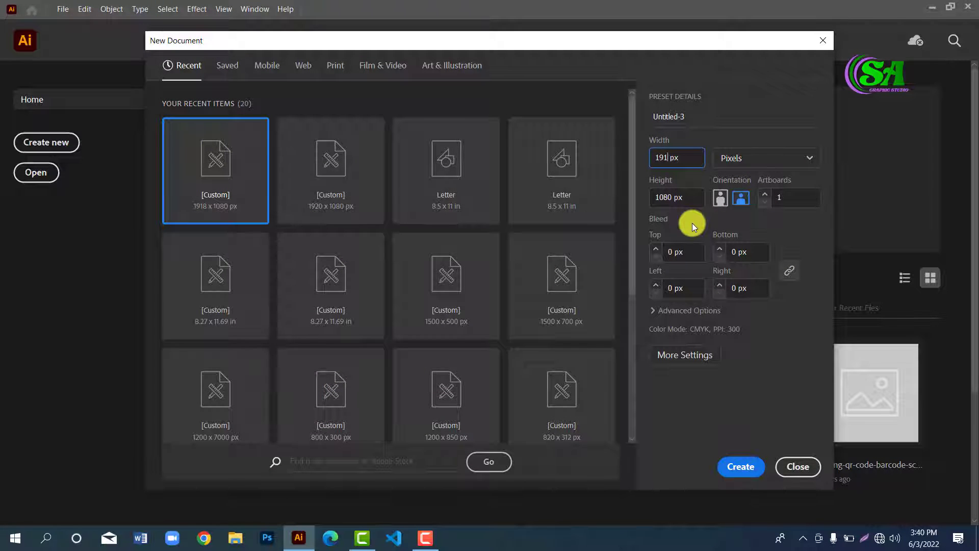
text(20)
click(743, 466)
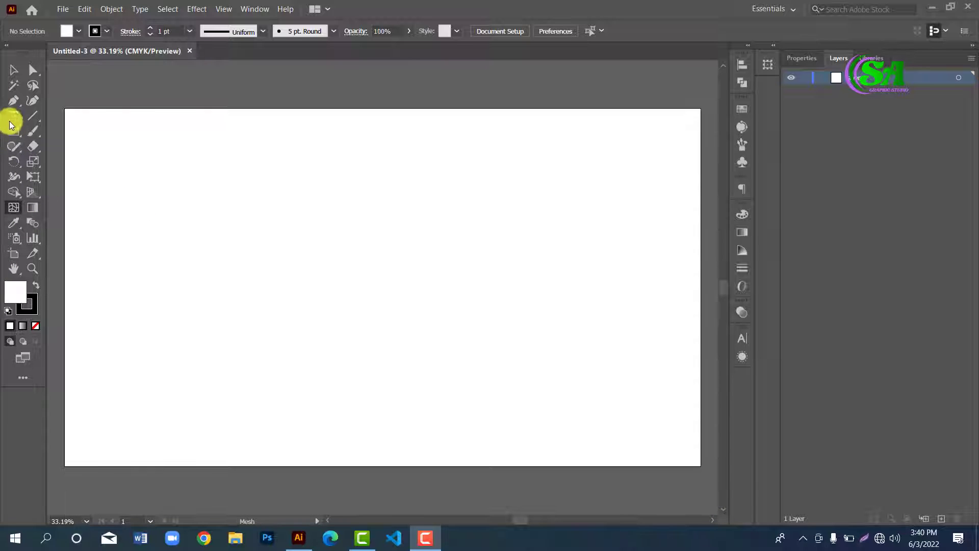
Step: Draw a rectangle that covers the entire artboard from corner to corner
drag(11, 136, 254, 288)
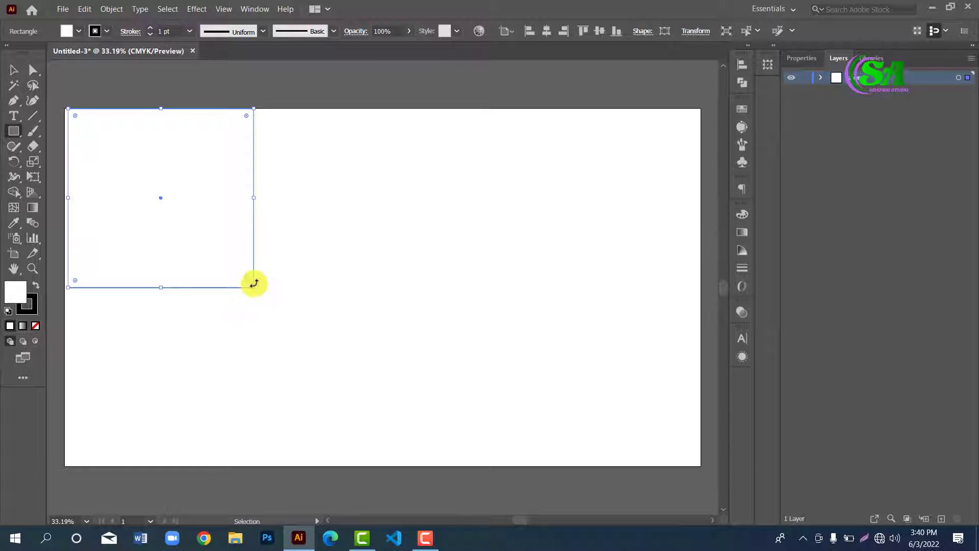
key(ctrl+z)
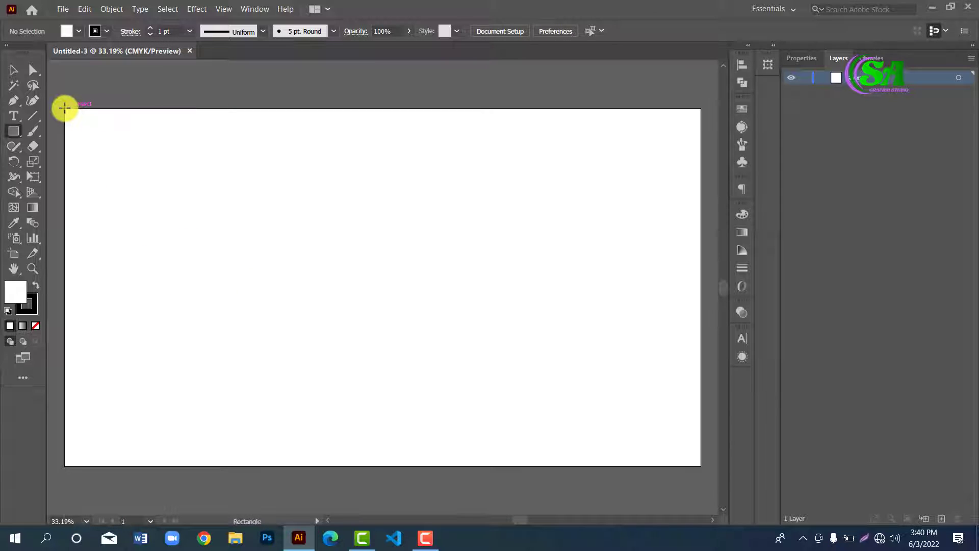
drag(65, 107, 701, 467)
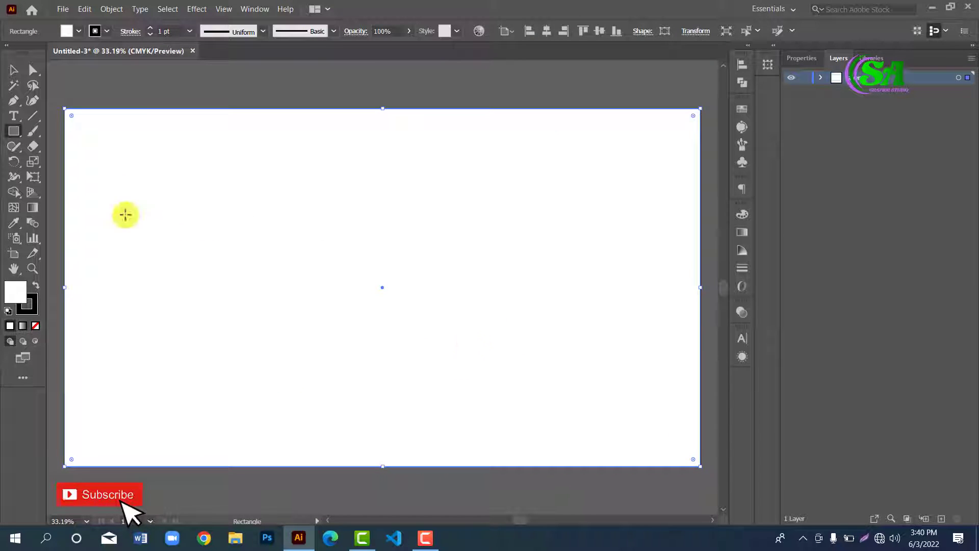
Step: Fill the background rectangle with dark magenta 7C0D4C and deselect it
click(64, 33)
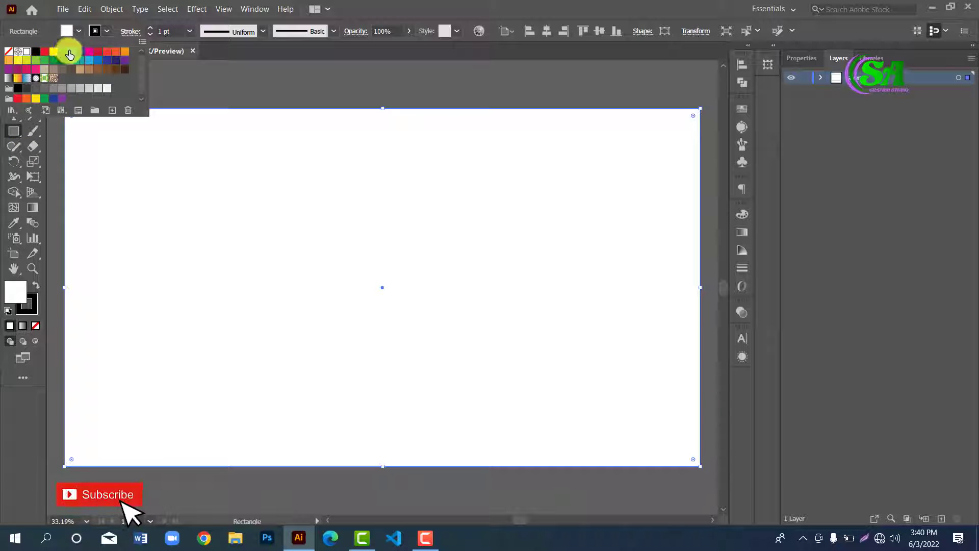
click(17, 71)
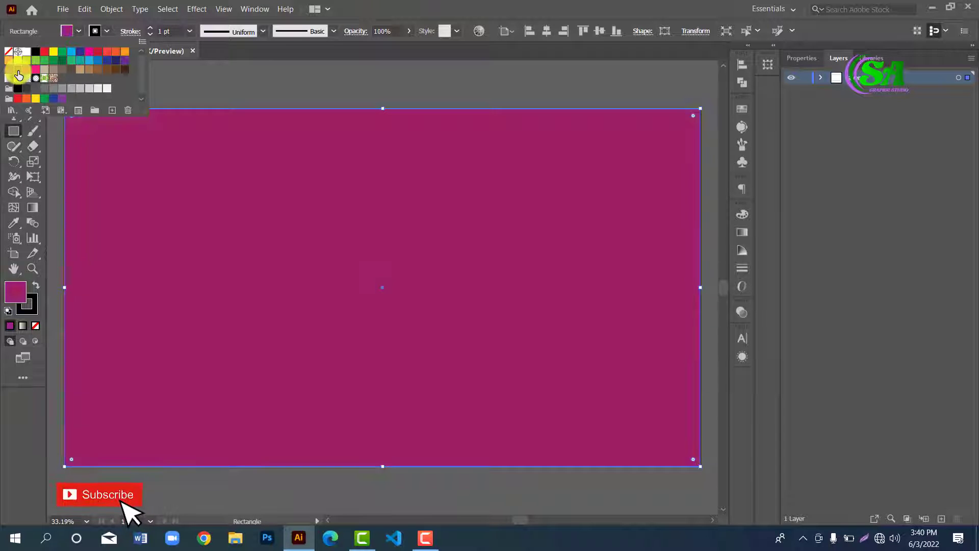
double_click(15, 292)
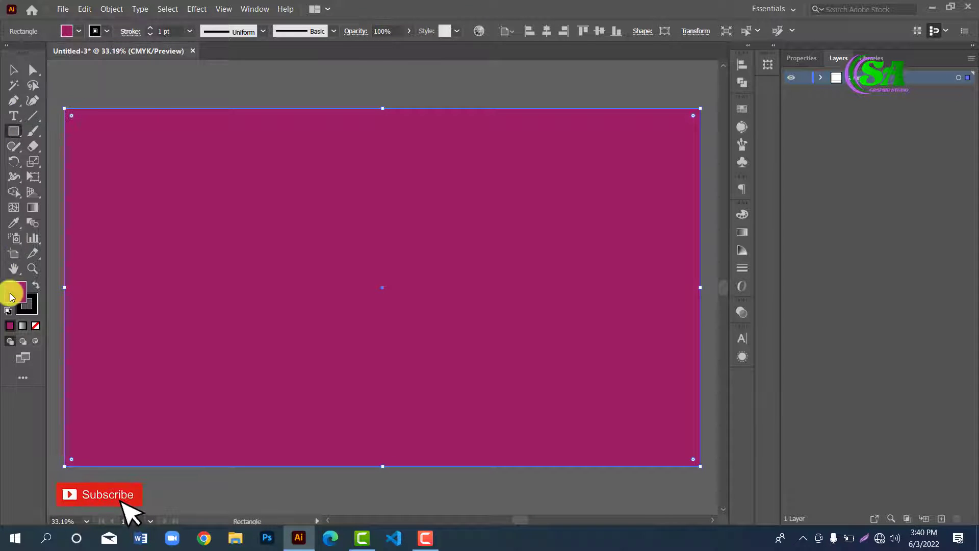
drag(726, 258, 726, 269)
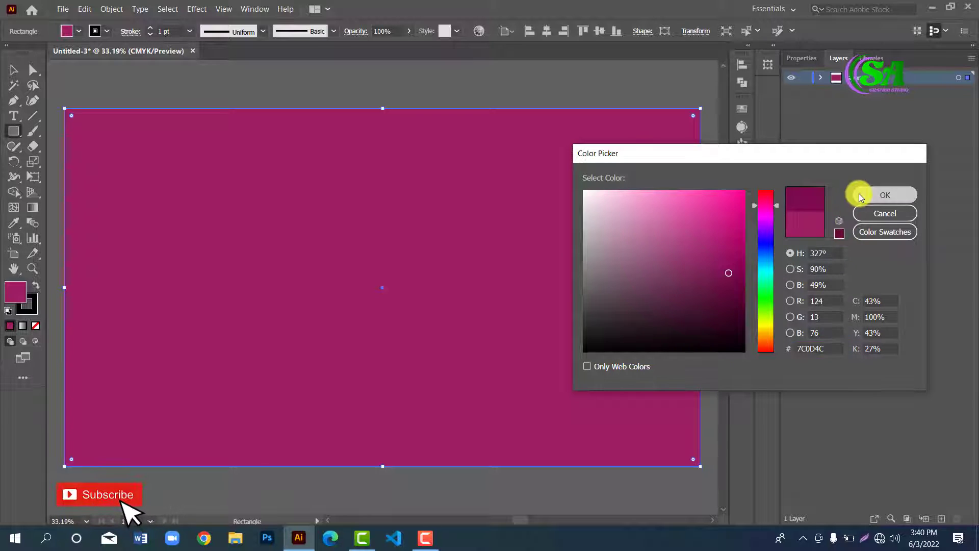
click(862, 195)
click(14, 72)
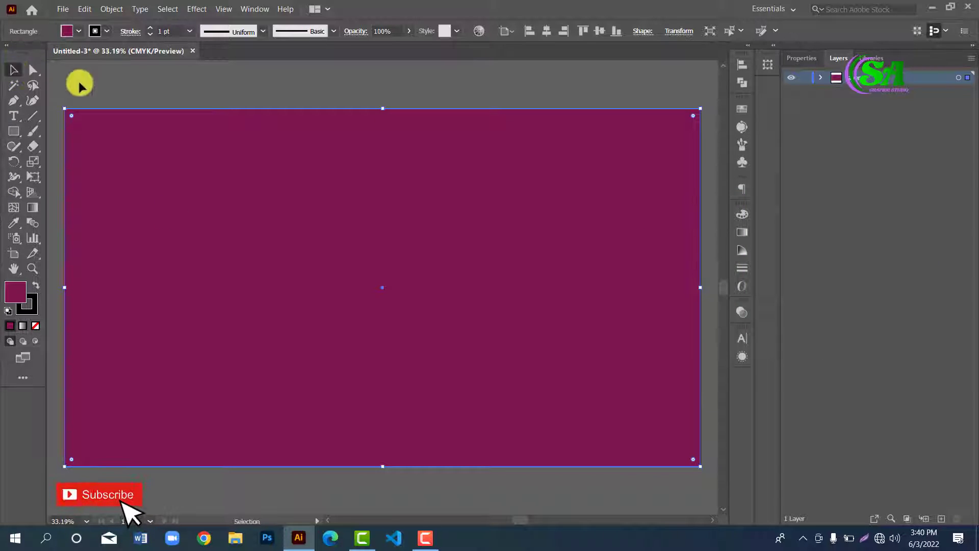
click(68, 62)
Step: With nothing selected, set the fill colour to a brighter, lighter pink based on the crimson-pink swatch
click(65, 31)
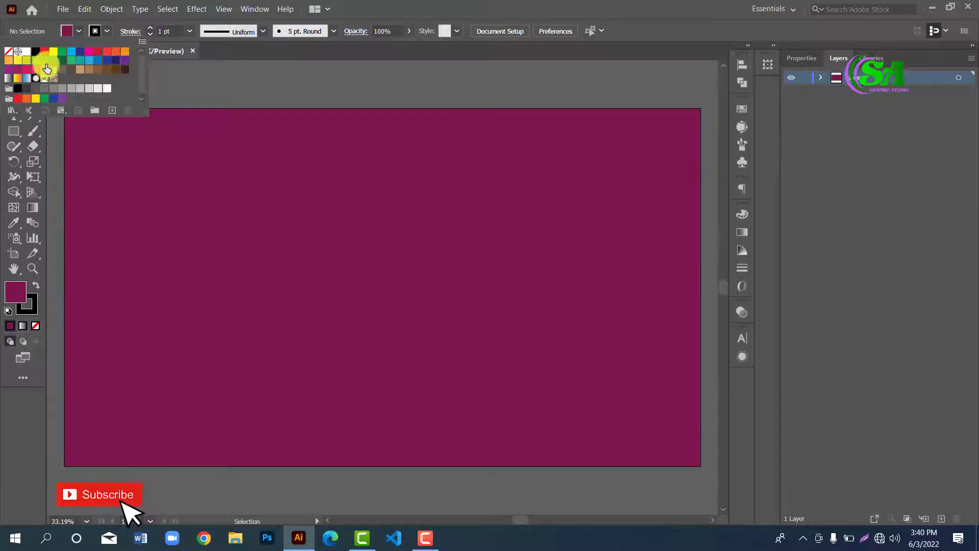
click(30, 75)
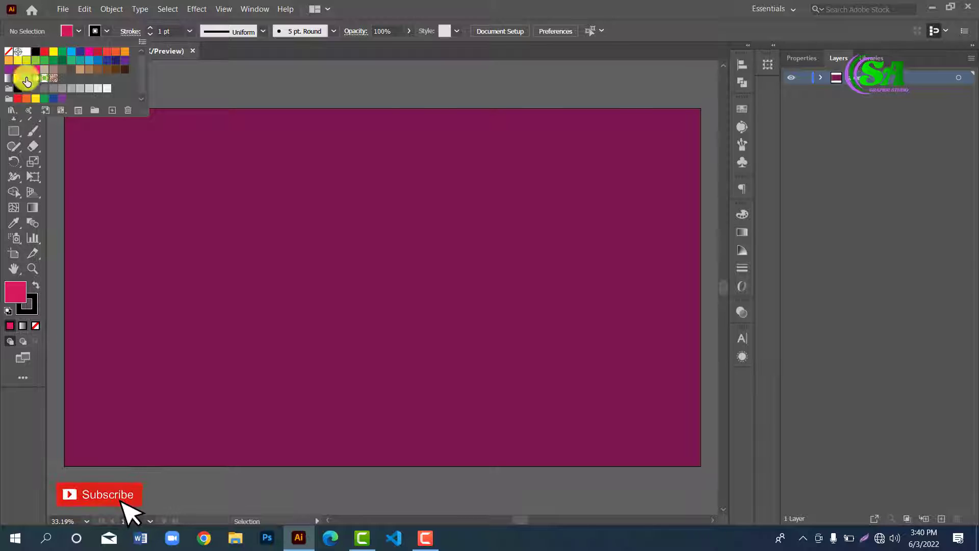
double_click(17, 289)
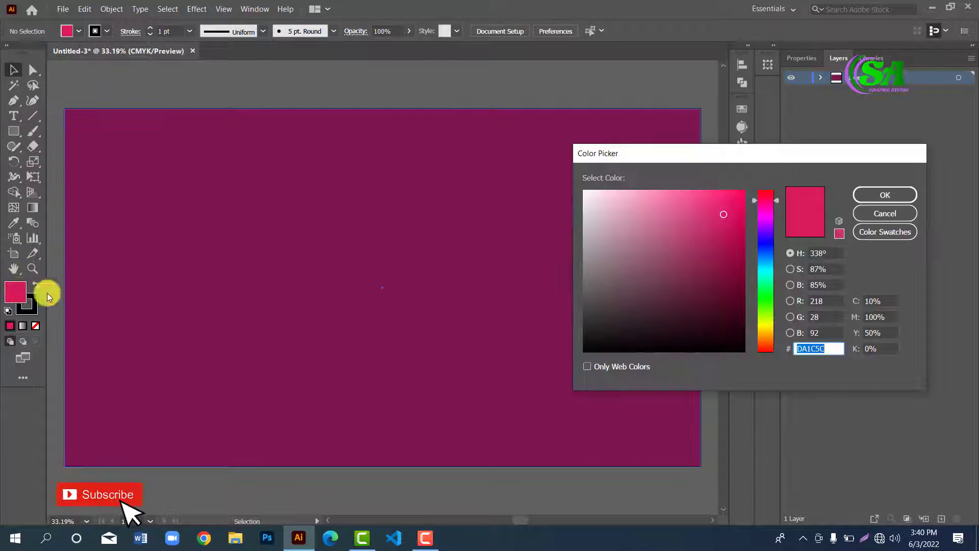
drag(719, 218, 706, 193)
click(869, 195)
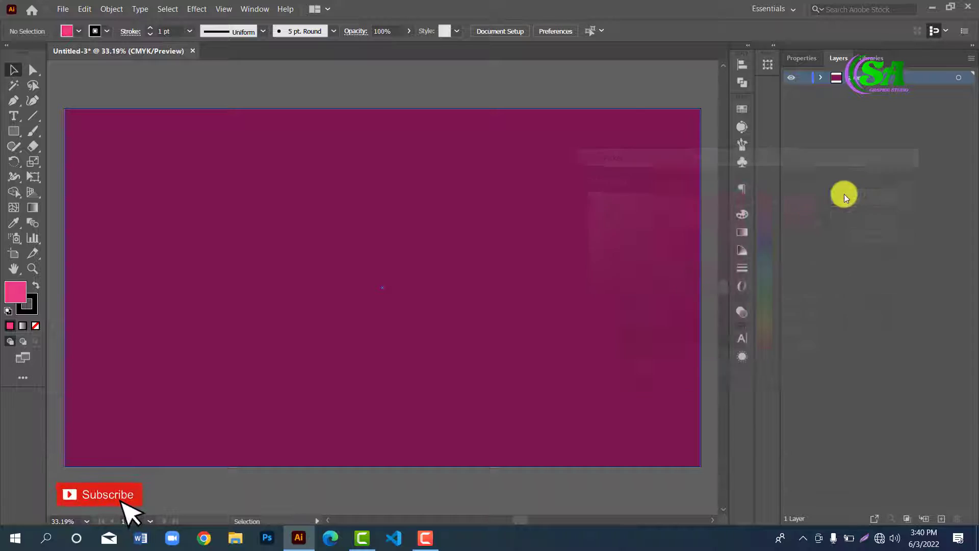
Step: Add a pink gradient mesh point to the rectangle at about X 368 px, Y 504 px, and deselect it
click(13, 208)
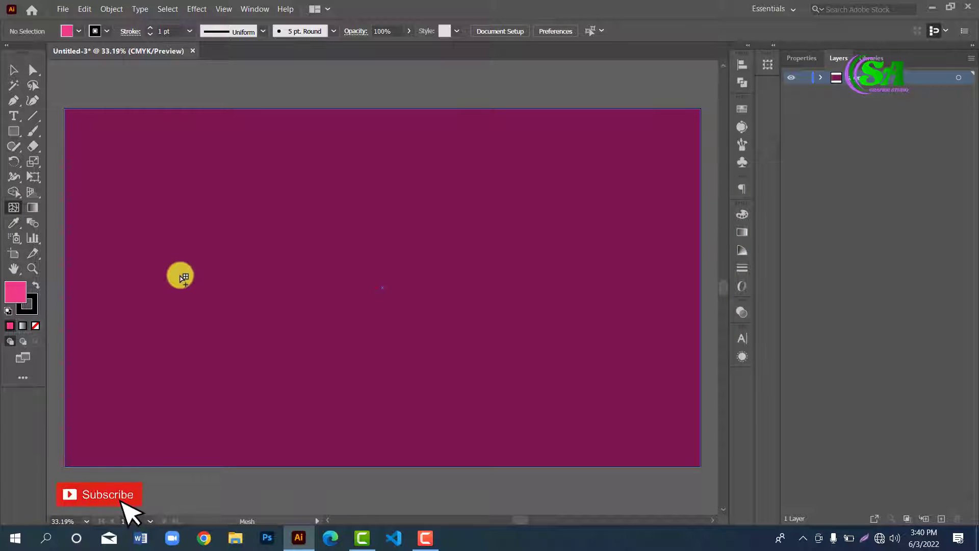
click(186, 275)
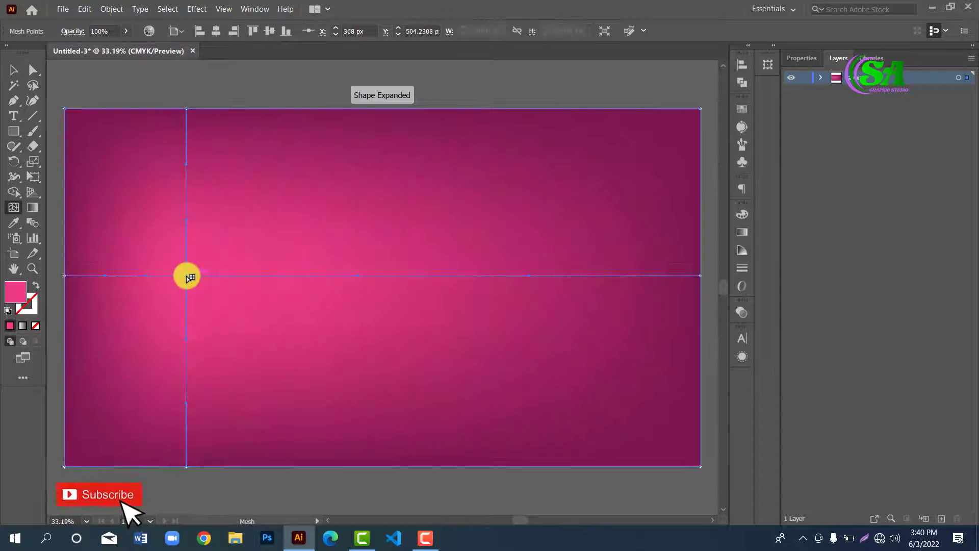
click(13, 69)
click(96, 87)
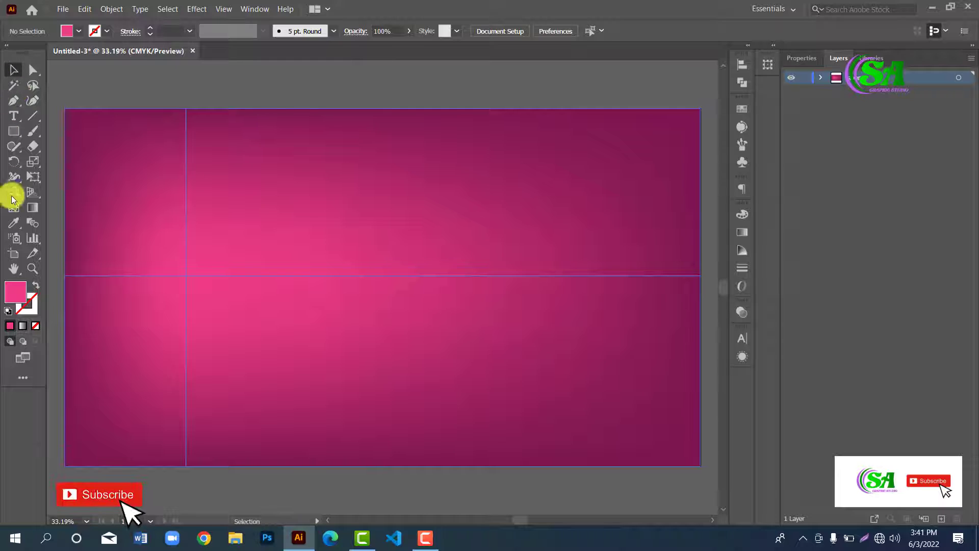
scroll(192, 180, down, 2)
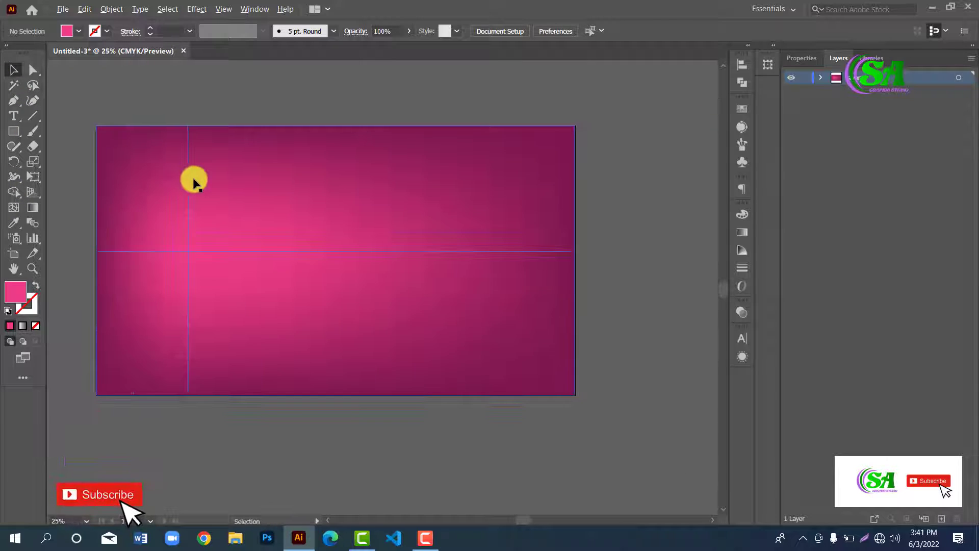
drag(292, 188, 362, 234)
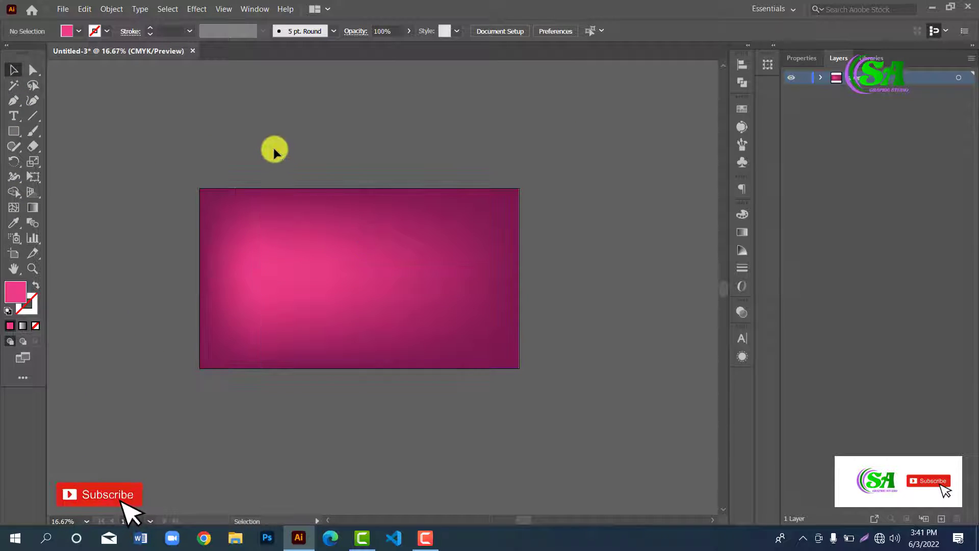
scroll(274, 148, up, 1)
scroll(274, 148, down, 2)
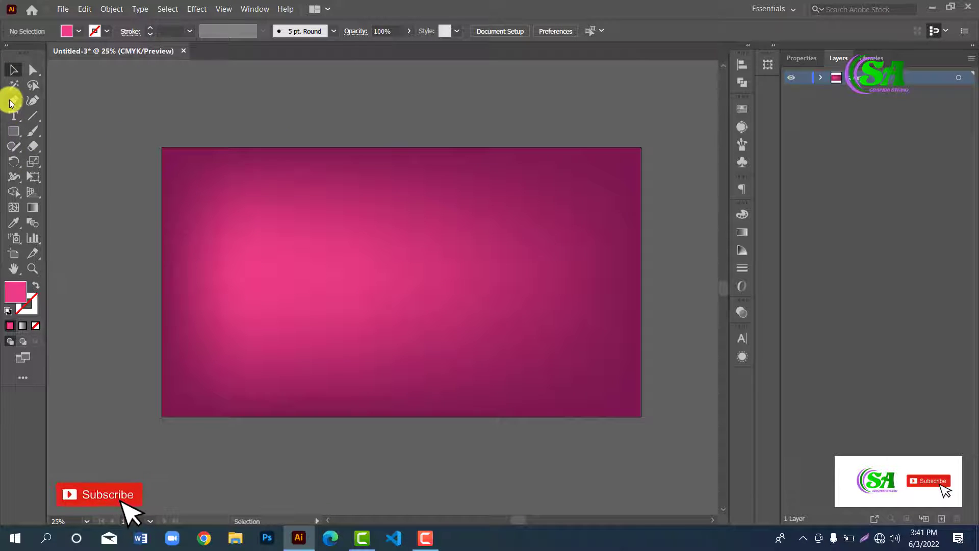
drag(11, 103, 56, 99)
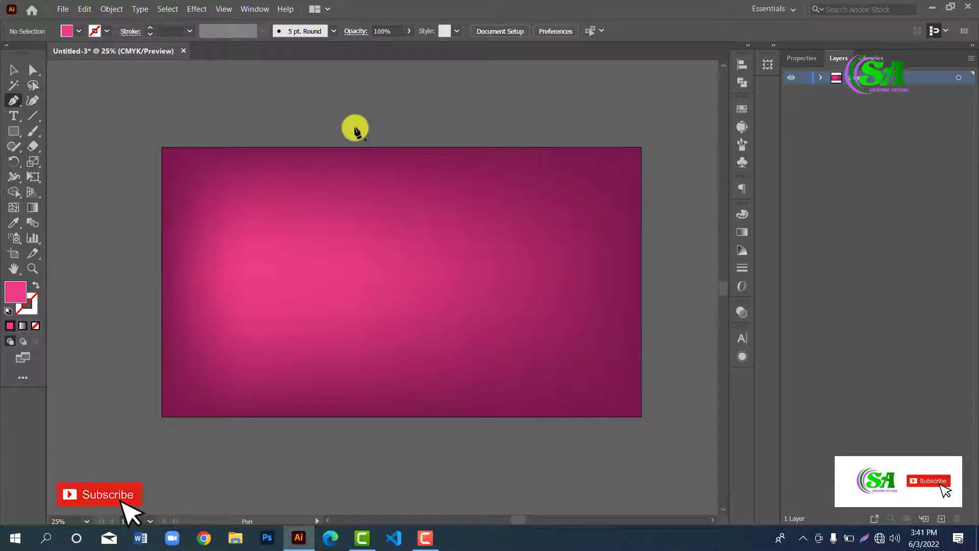
click(149, 226)
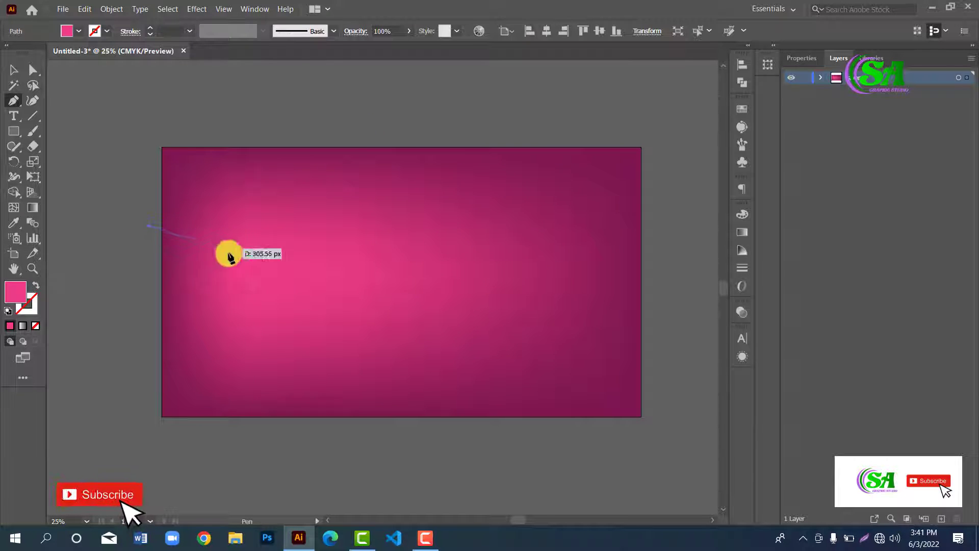
drag(289, 281, 332, 336)
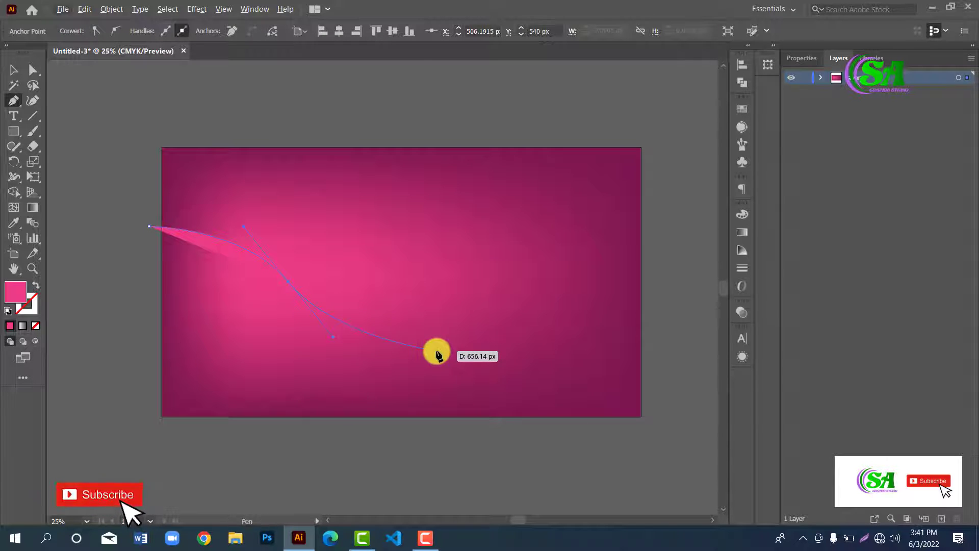
key(Delete)
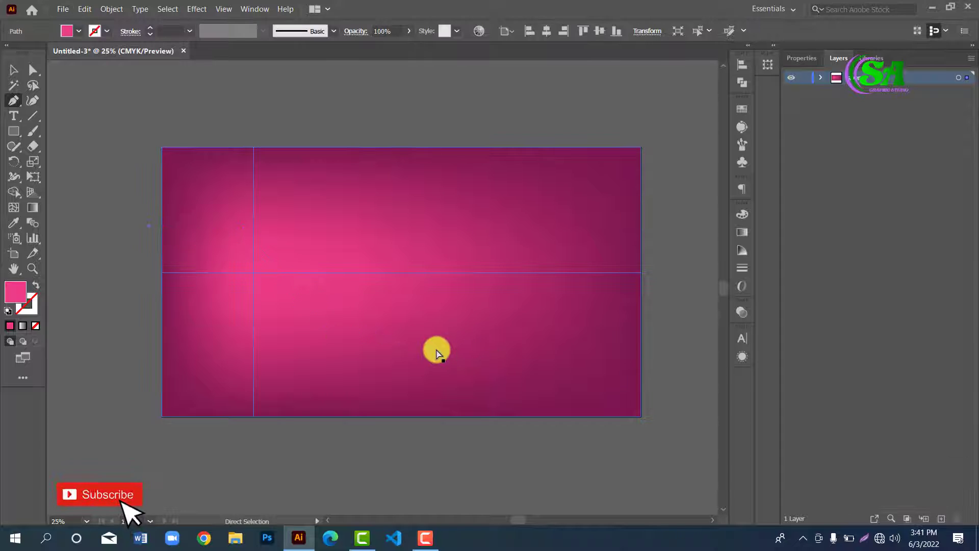
Step: Set the fill to None for the paths drawn over the background
click(67, 31)
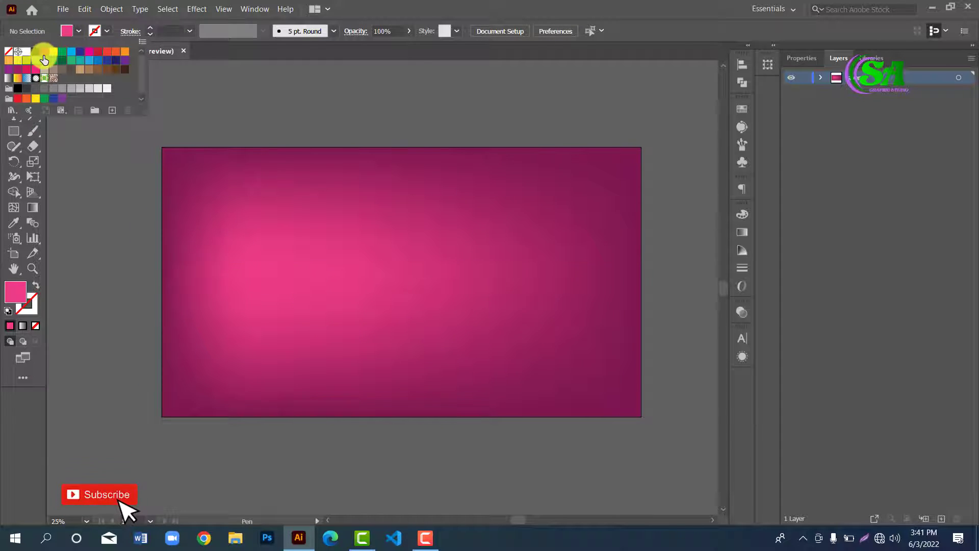
click(9, 51)
click(416, 47)
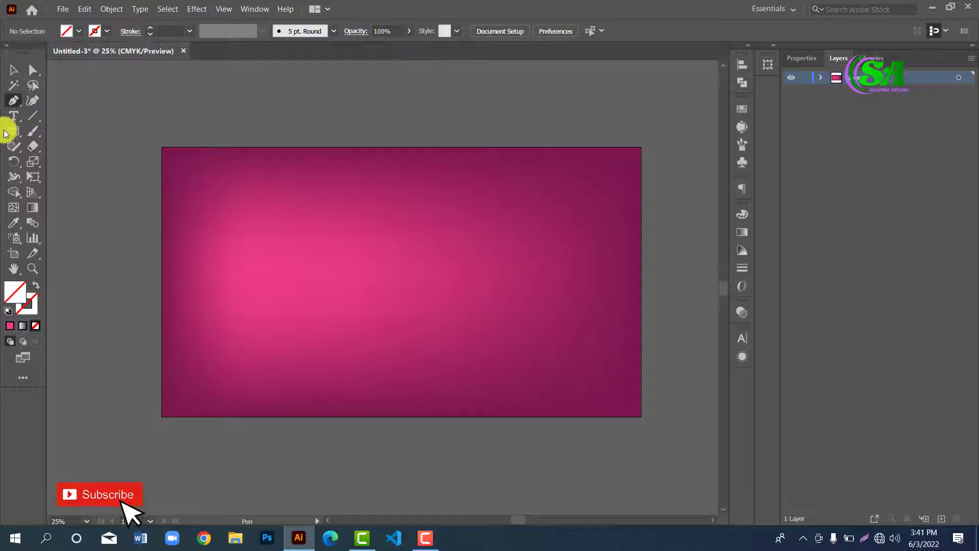
drag(13, 100, 45, 99)
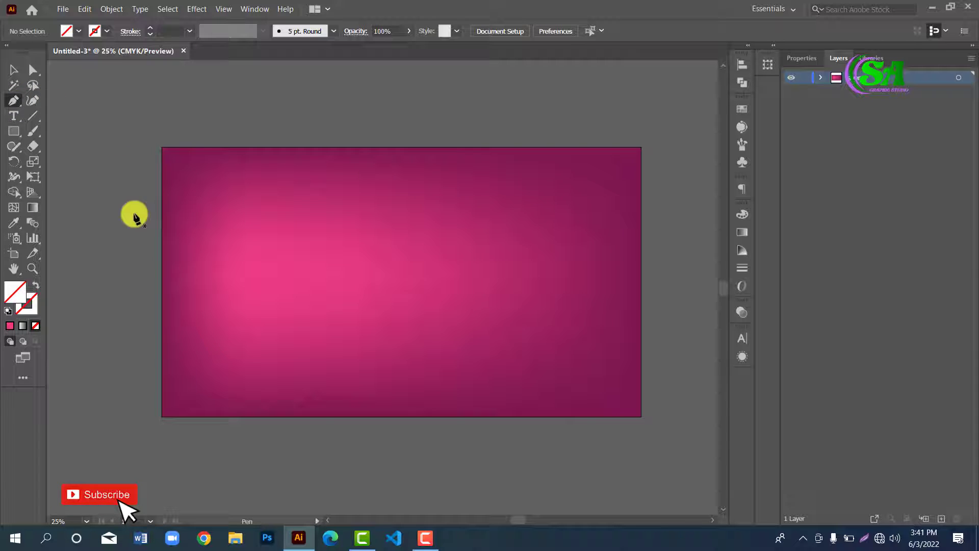
click(147, 244)
drag(307, 259, 378, 316)
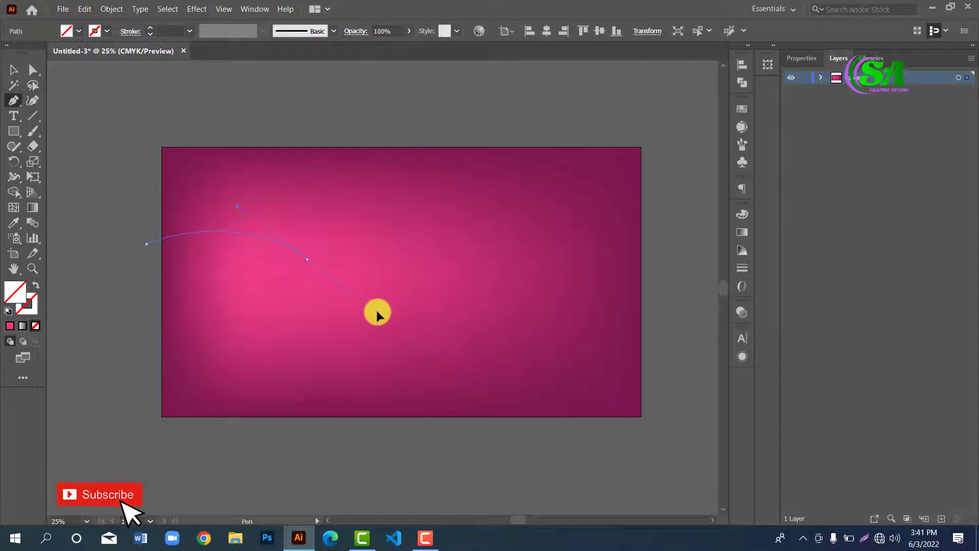
click(393, 305)
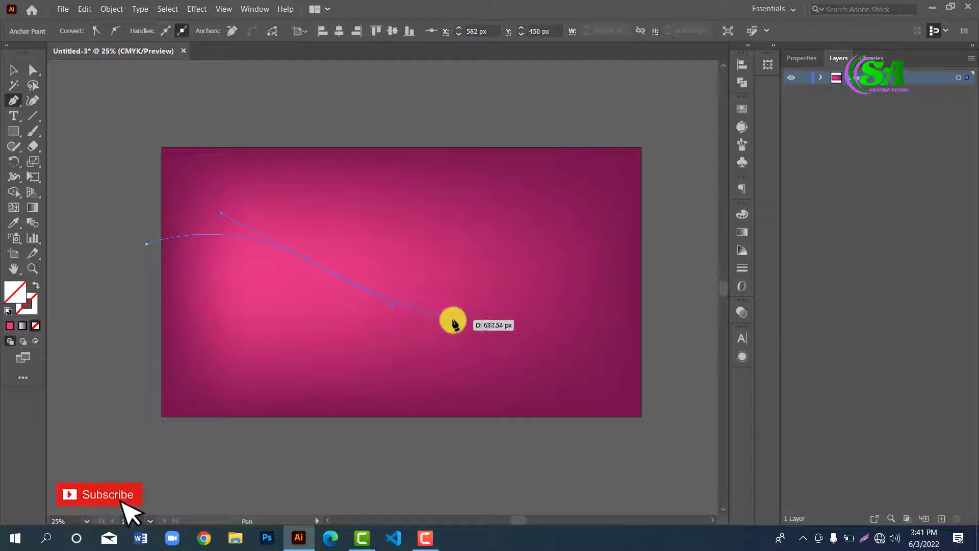
drag(467, 327, 513, 320)
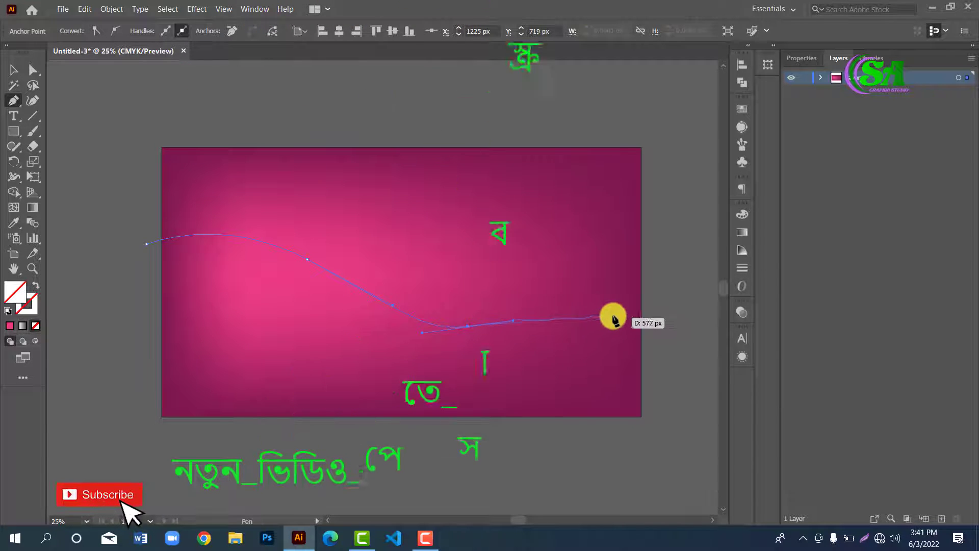
drag(654, 298, 702, 273)
key(ctrl+z)
key(ctrl+z)
key(ctrl+z)
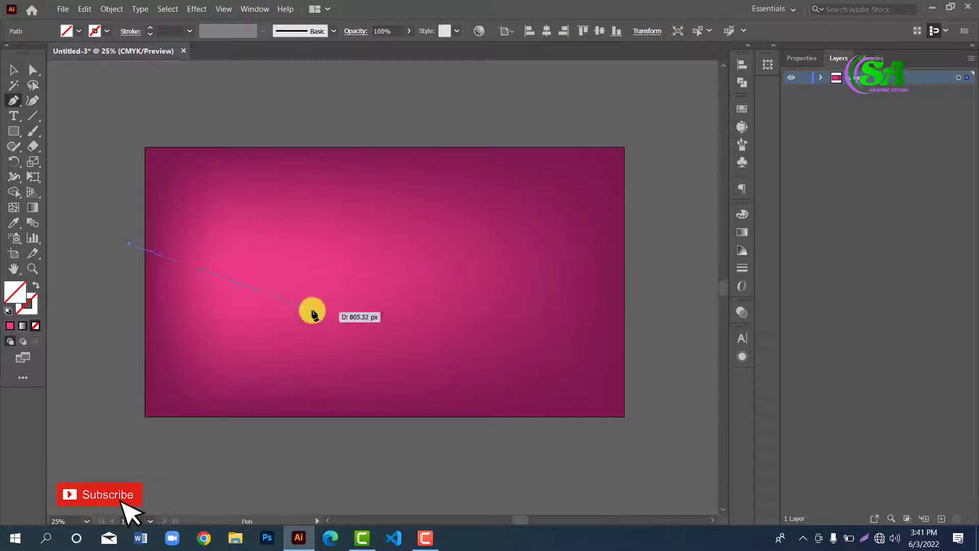
key(ctrl+z)
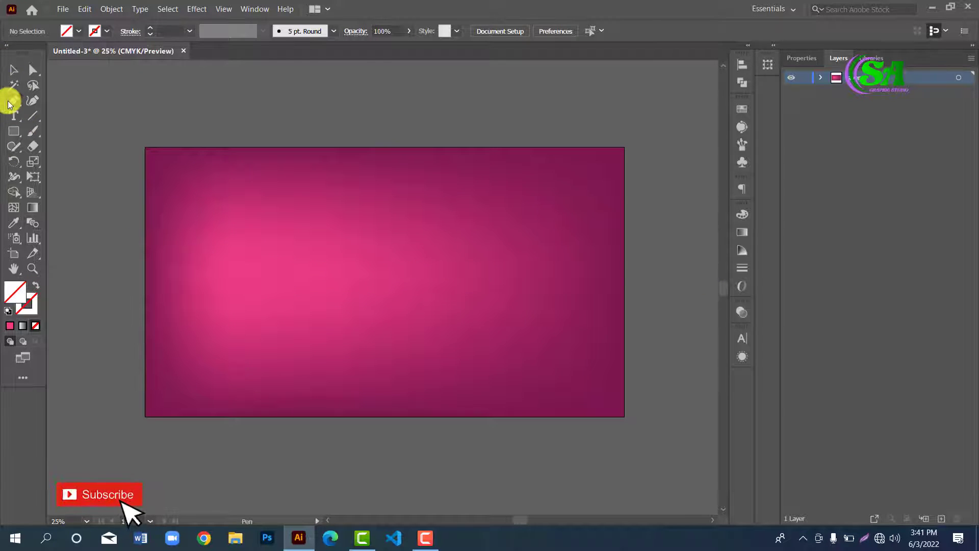
Step: Draw a wavy Pen tool path from the artboard's left edge at mid-height to beyond its right edge, ending at about X 2048 px, Y 621 px
drag(14, 100, 35, 102)
click(36, 102)
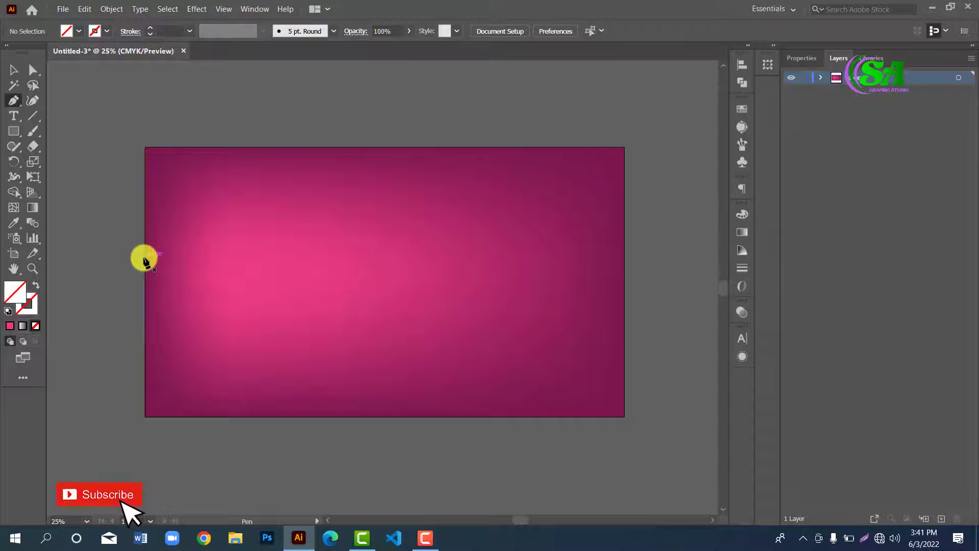
click(146, 258)
drag(286, 270, 362, 315)
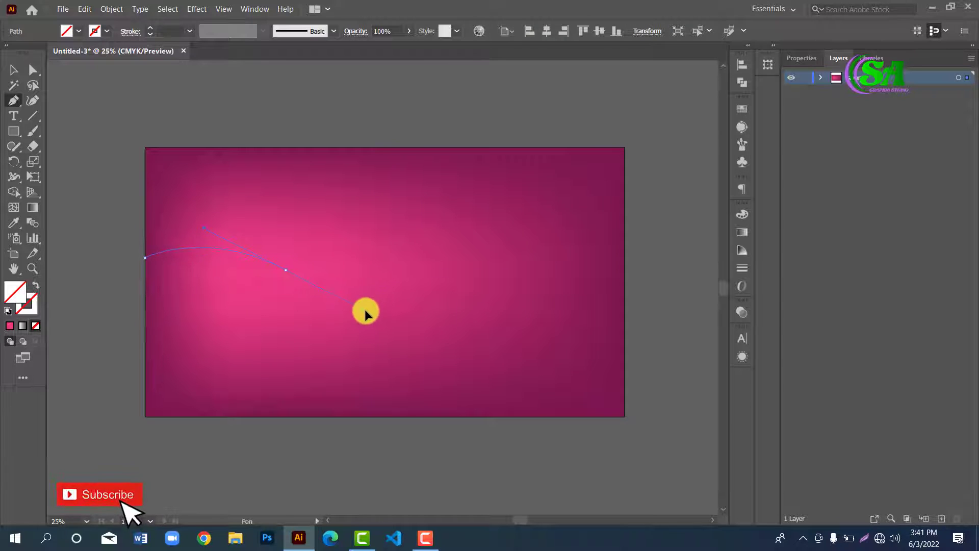
drag(463, 309, 517, 306)
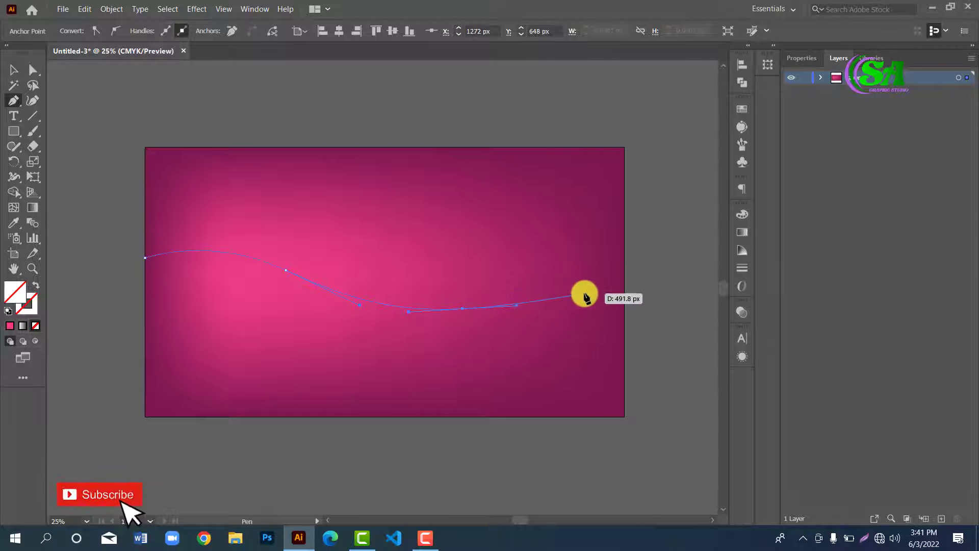
drag(634, 307, 656, 306)
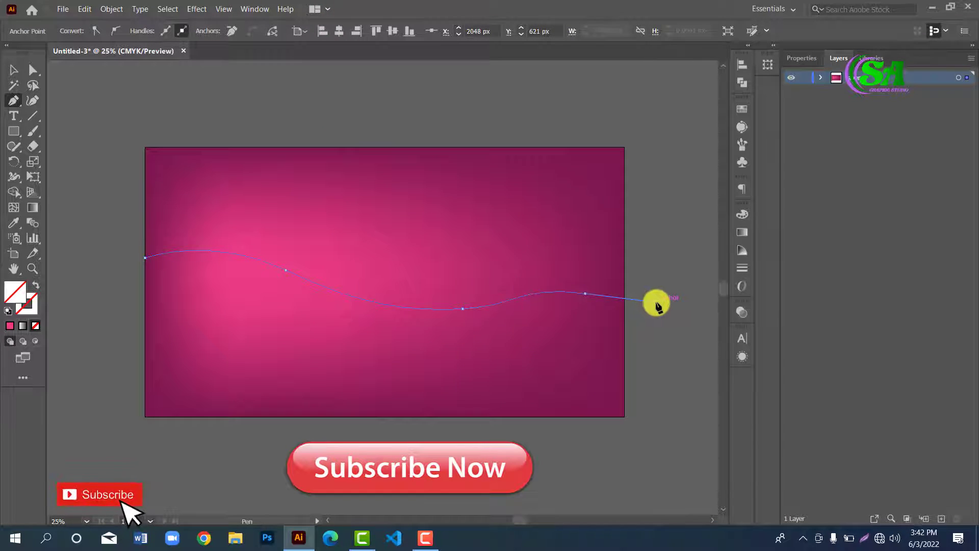
click(15, 73)
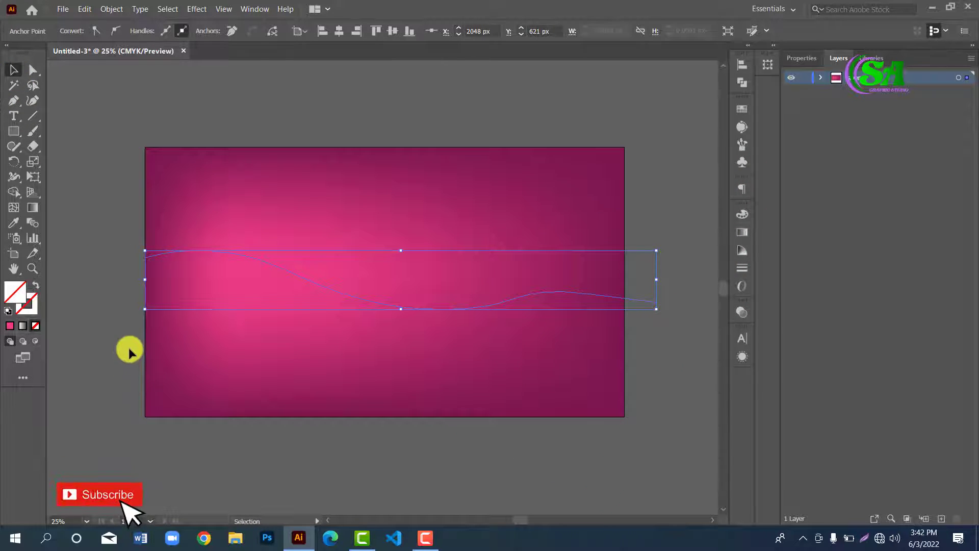
Step: Draw a second wavy Pen path from the lower left edge, rising across the first to end outside the right edge at about X 2106 px, Y 386 px
drag(14, 102, 44, 100)
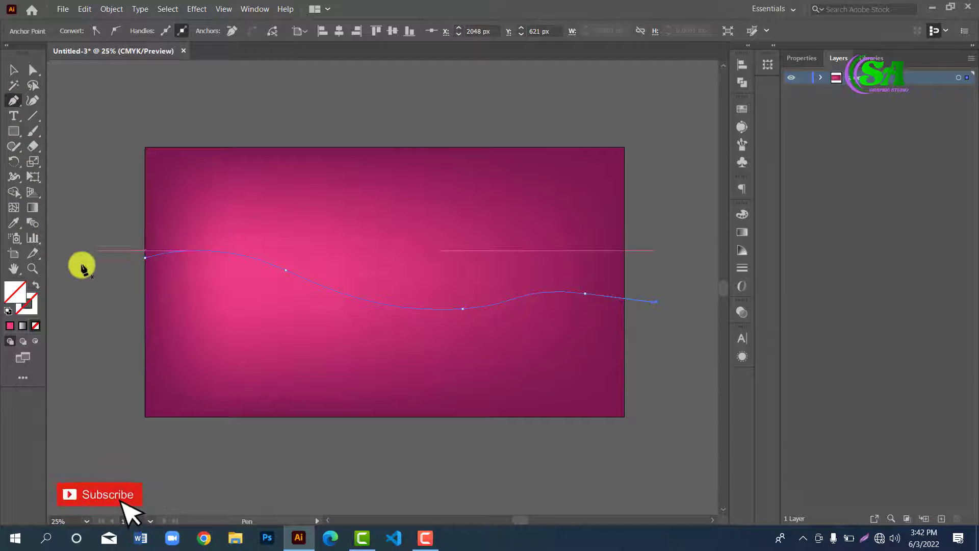
click(146, 347)
drag(290, 346, 368, 319)
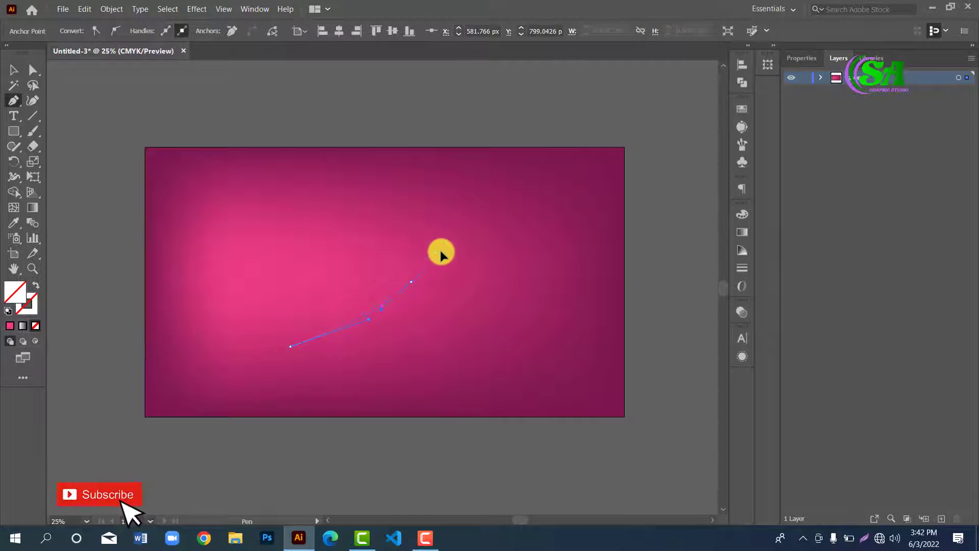
drag(451, 246, 451, 247)
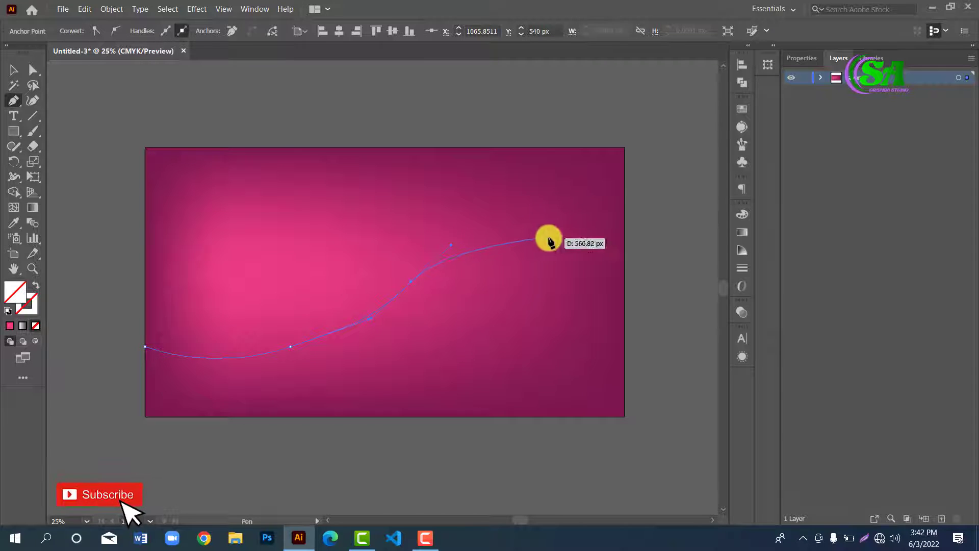
drag(584, 237, 672, 247)
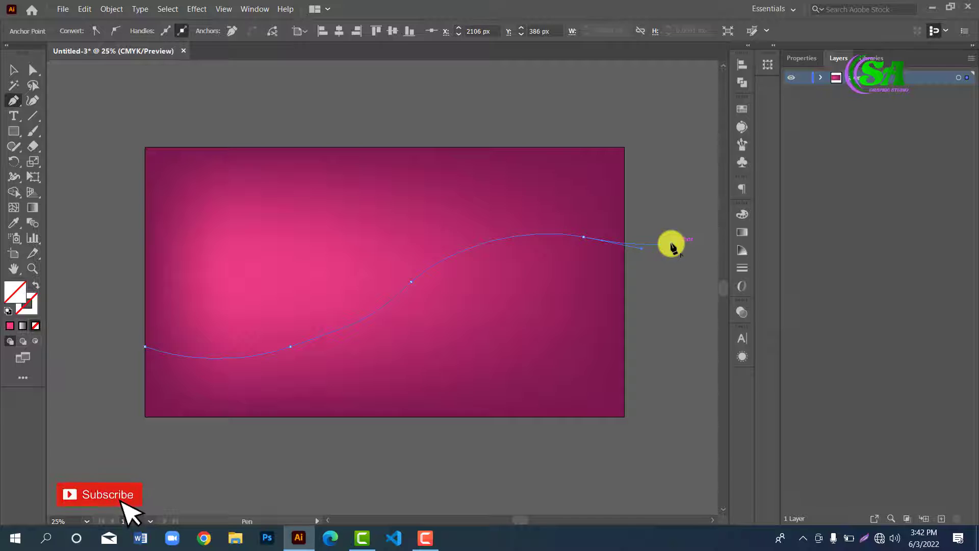
click(671, 244)
click(9, 73)
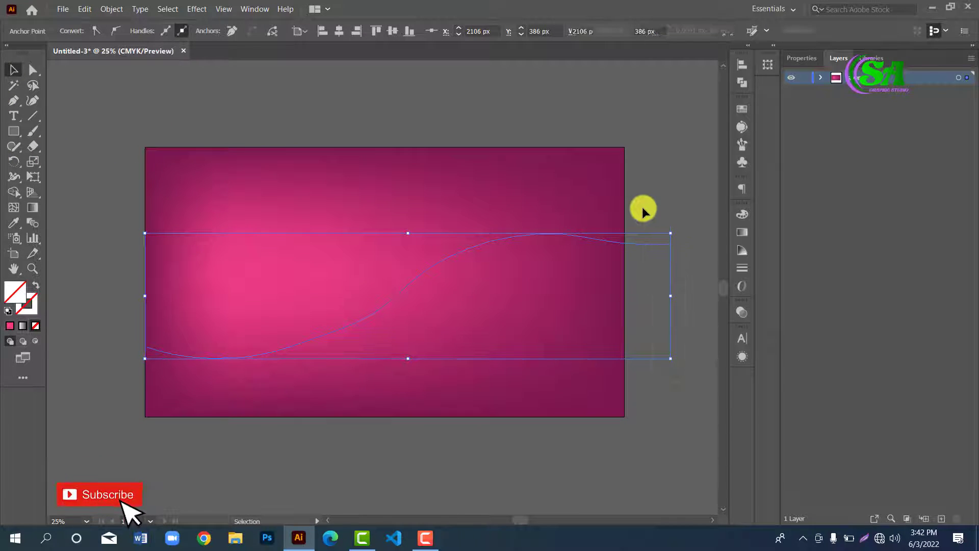
Step: Select both wavy paths and give them a white 5 pt stroke
key(ctrl+a)
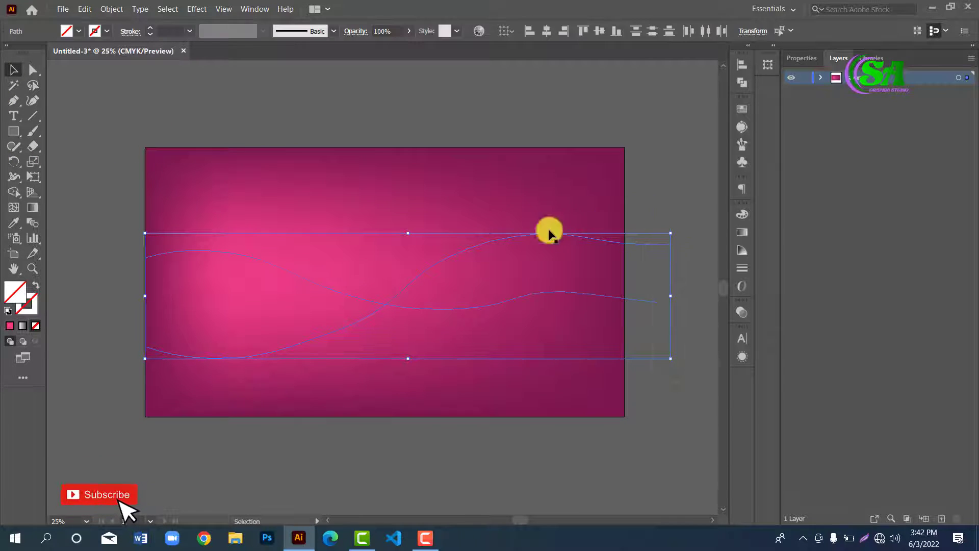
click(103, 31)
click(103, 32)
click(149, 27)
click(148, 27)
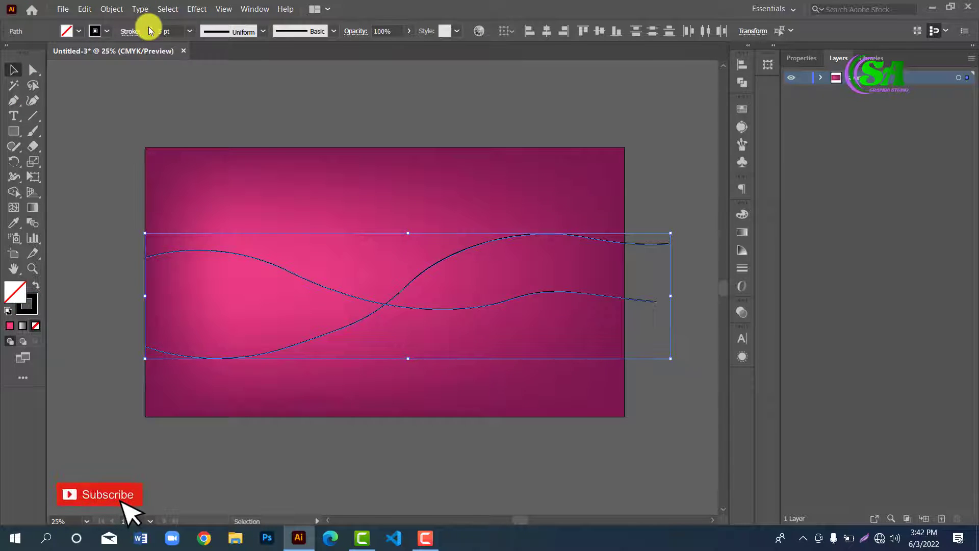
click(93, 31)
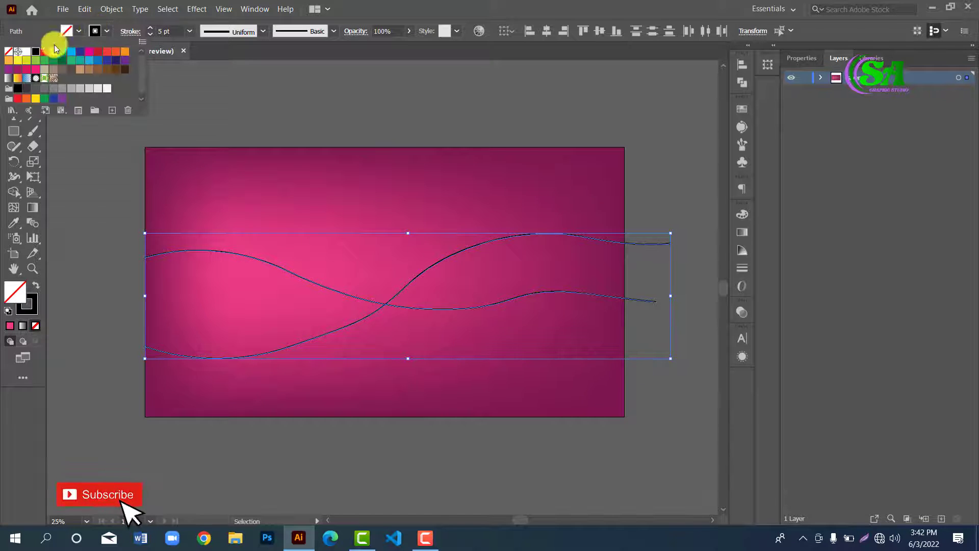
click(28, 53)
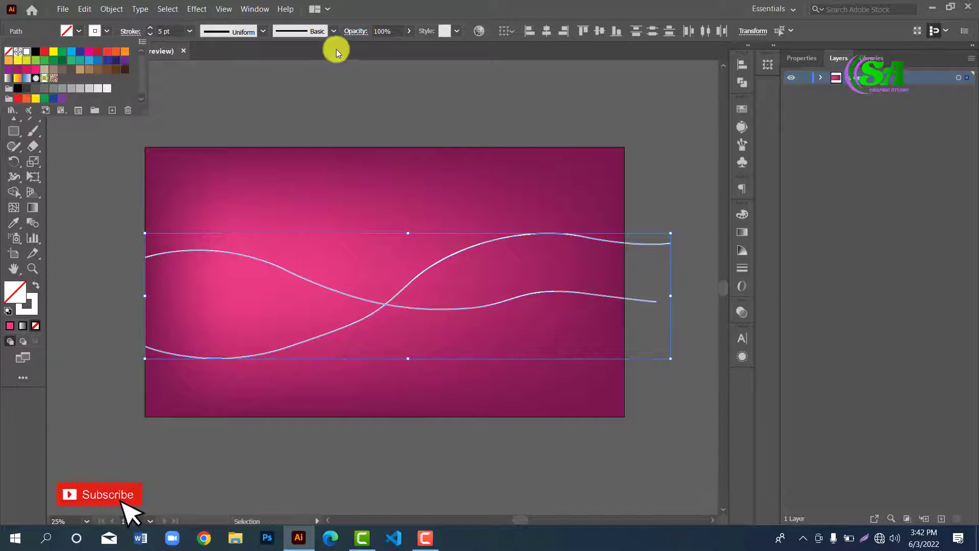
Step: Reduce the stroke weight of both wavy paths to 1 pt and deselect them
click(150, 34)
click(149, 34)
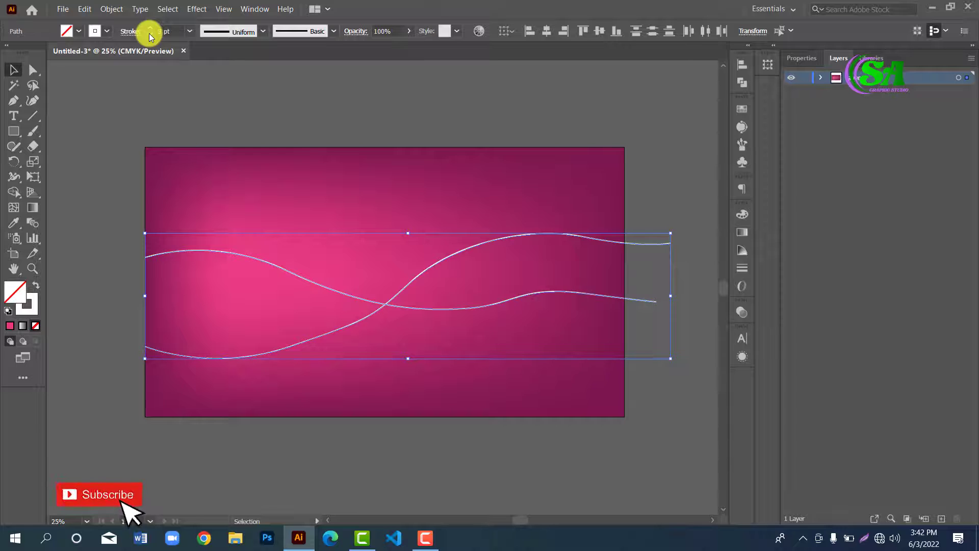
click(150, 34)
click(149, 33)
click(149, 34)
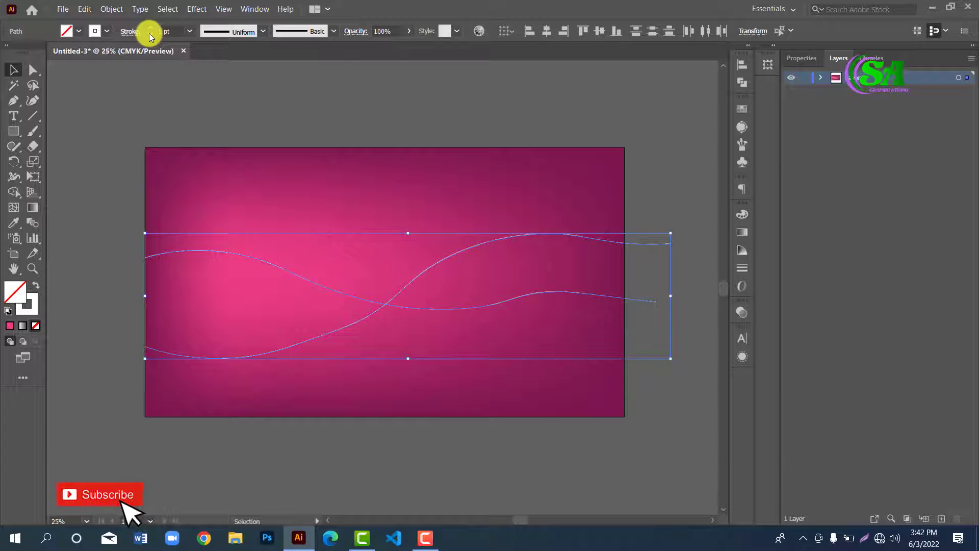
click(92, 89)
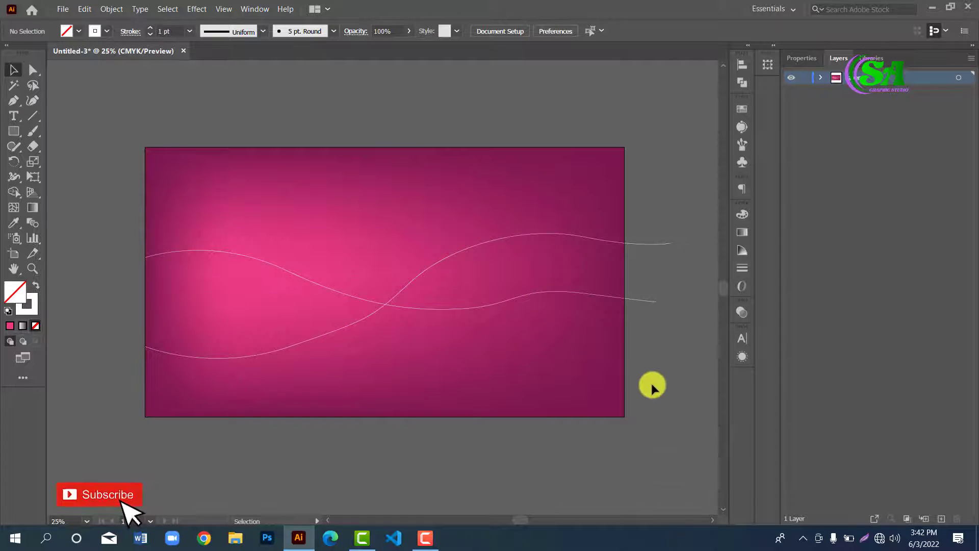
Step: Select the two white wavy paths and make a blend between them
click(635, 231)
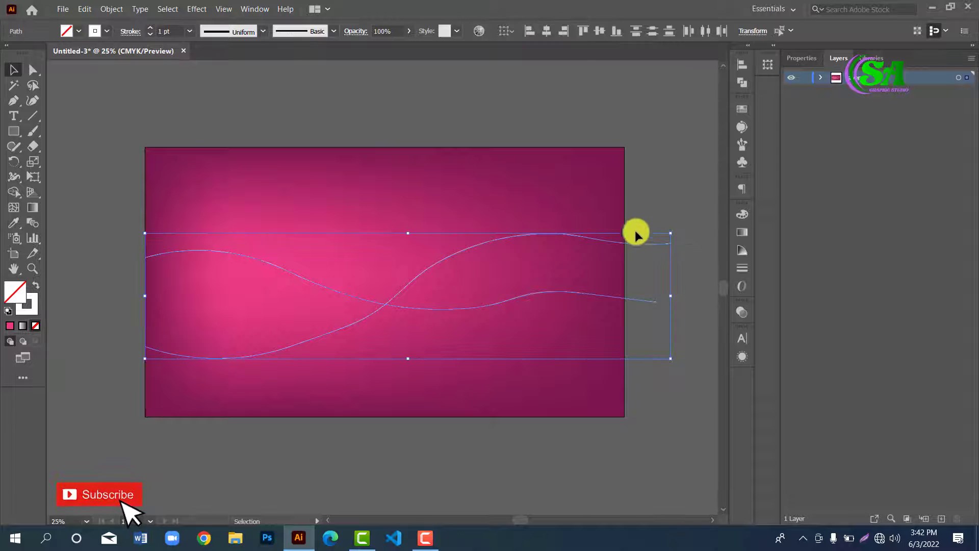
click(112, 9)
click(109, 10)
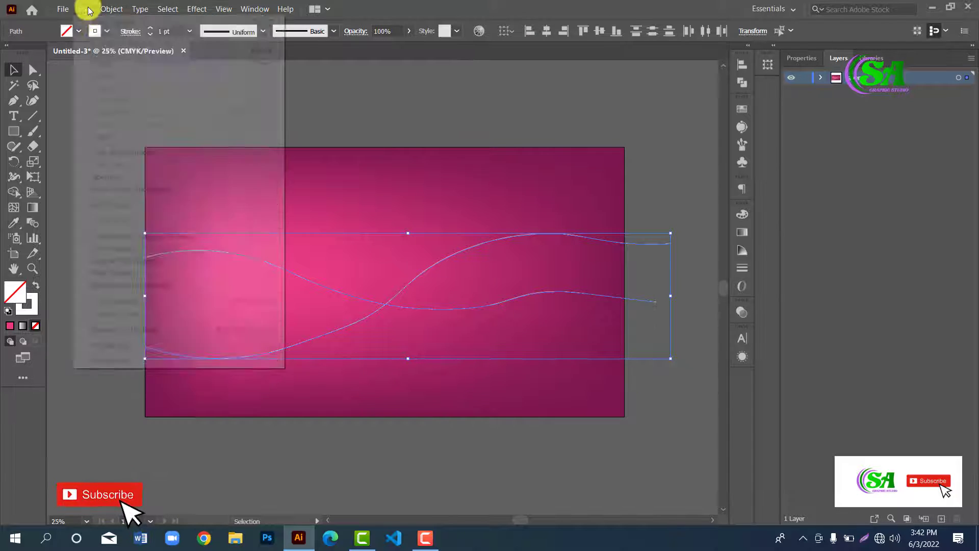
click(109, 10)
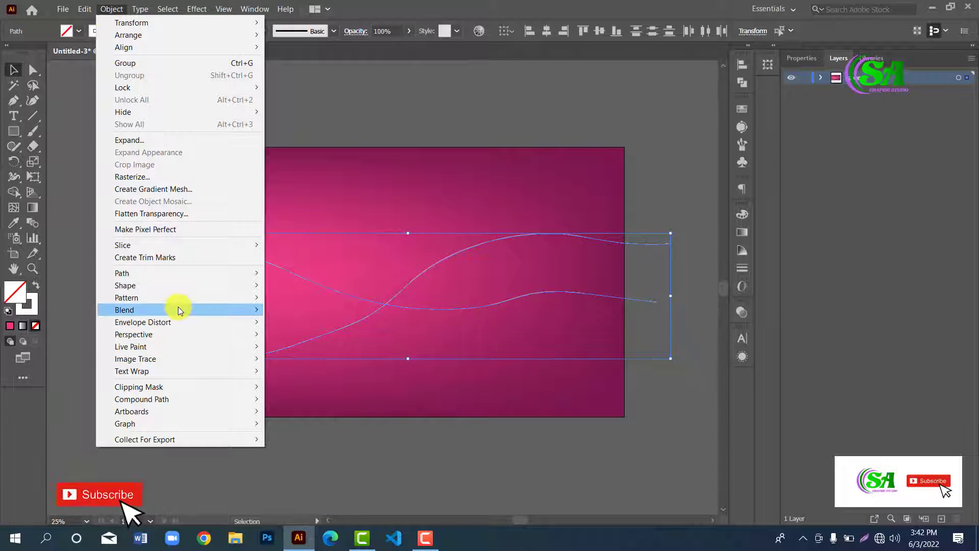
mouse_move(178, 309)
click(313, 310)
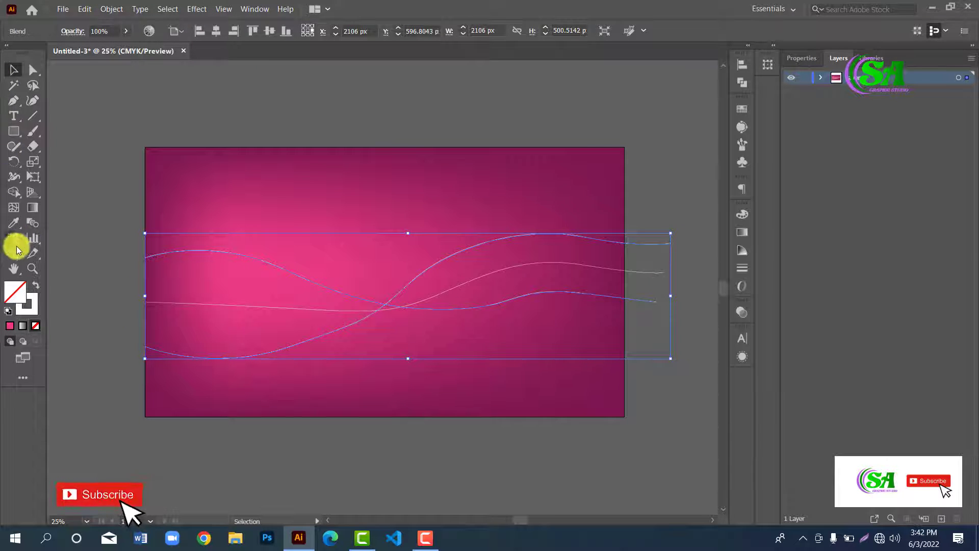
Step: Set the blend spacing to Specified Steps with 15 steps
double_click(31, 225)
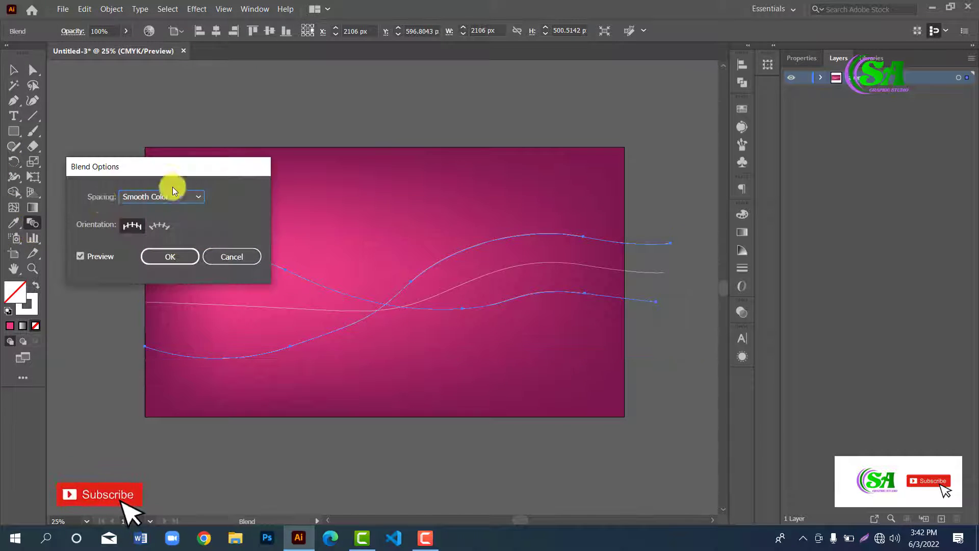
click(200, 197)
click(185, 221)
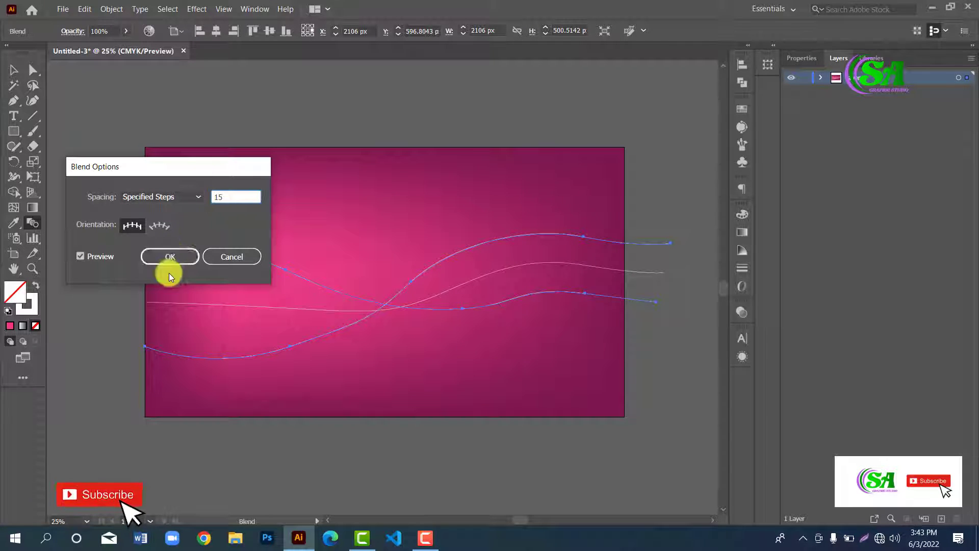
click(170, 250)
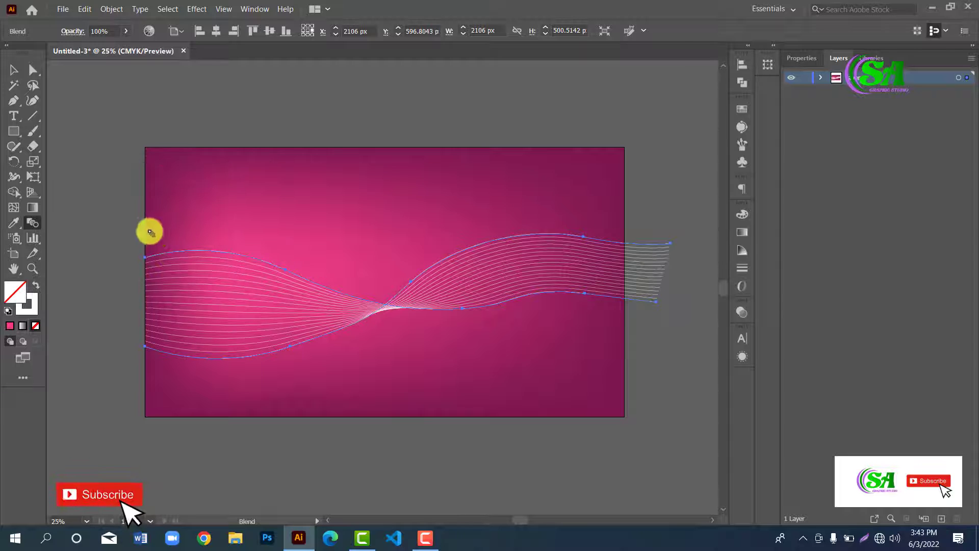
Step: Increase the blend's specified steps to 25 and deselect the blend
double_click(28, 228)
double_click(224, 195)
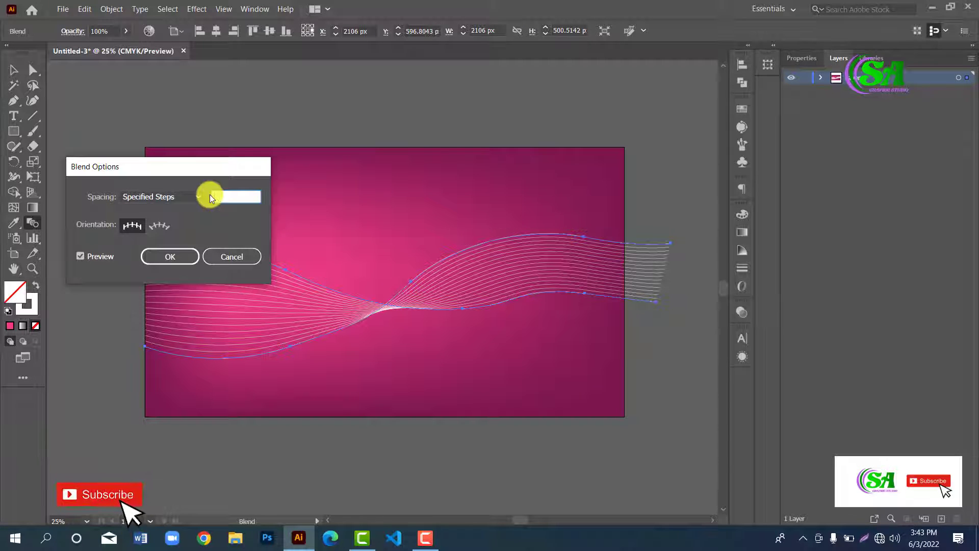
text(25)
key(Return)
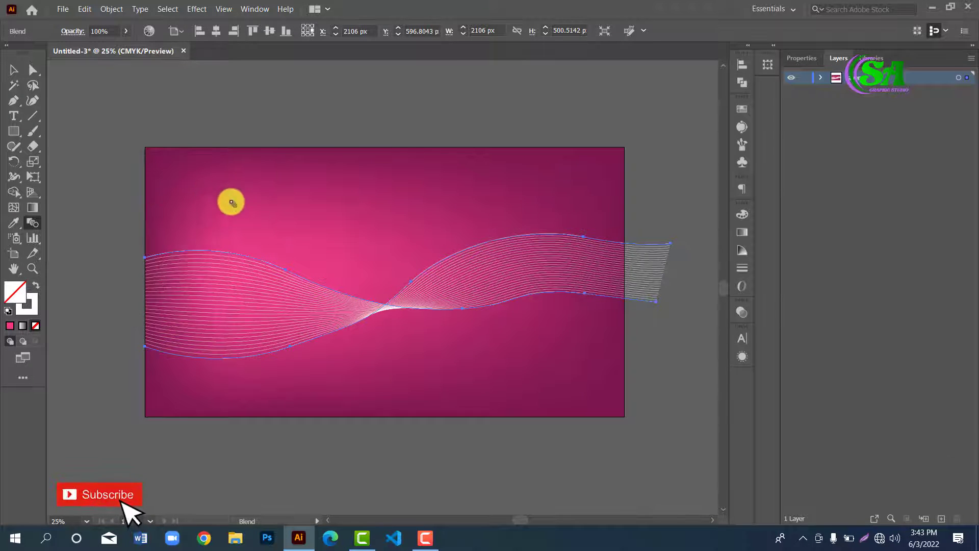
click(14, 69)
click(80, 120)
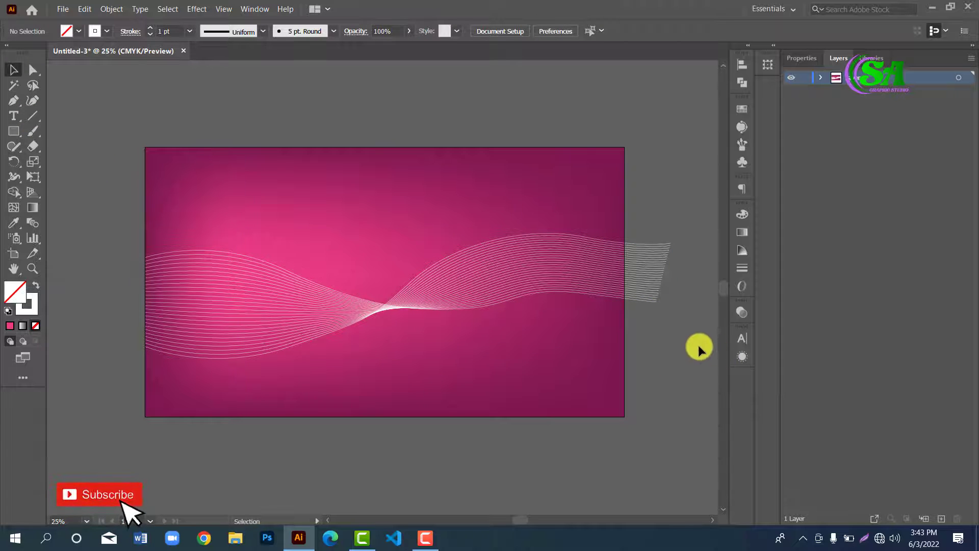
Step: Rotate the blended wave slightly clockwise, position it across the upper part of the artboard overlapping both side edges, and deselect it
click(644, 244)
drag(629, 293, 606, 337)
drag(611, 333, 606, 240)
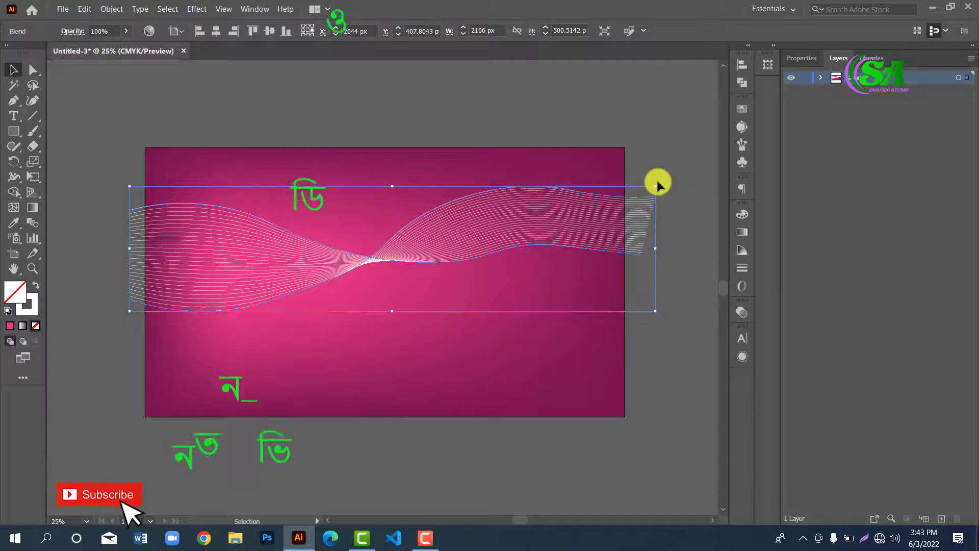
drag(657, 184, 687, 262)
drag(509, 271, 542, 221)
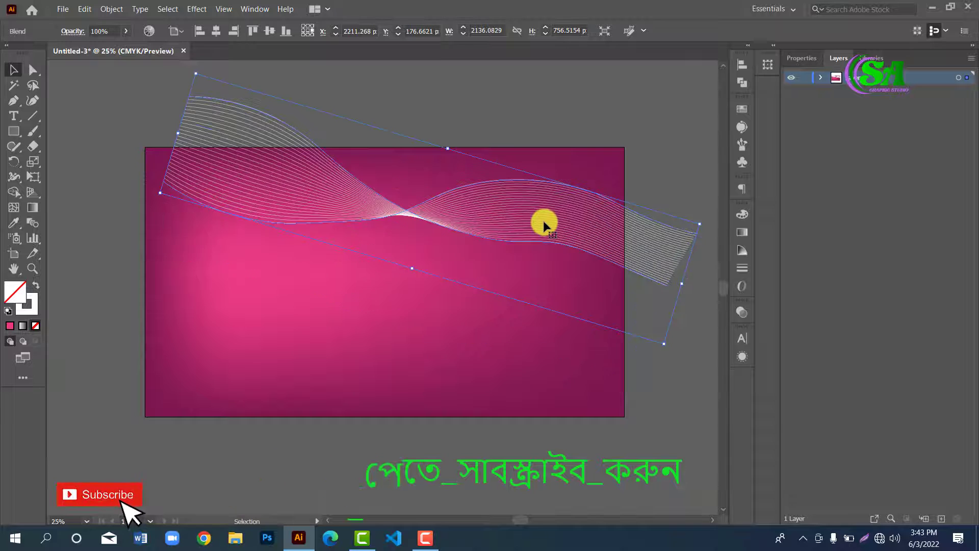
click(540, 110)
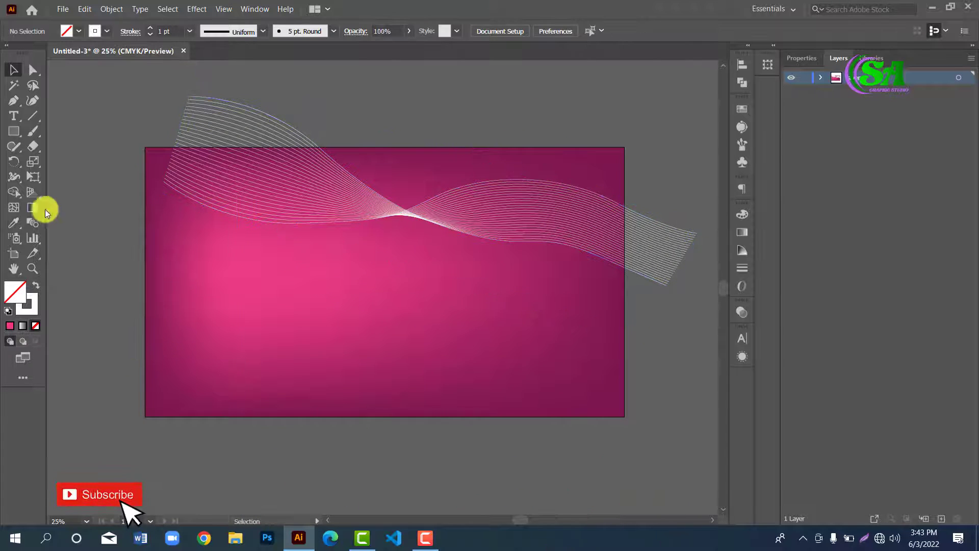
drag(332, 208, 303, 186)
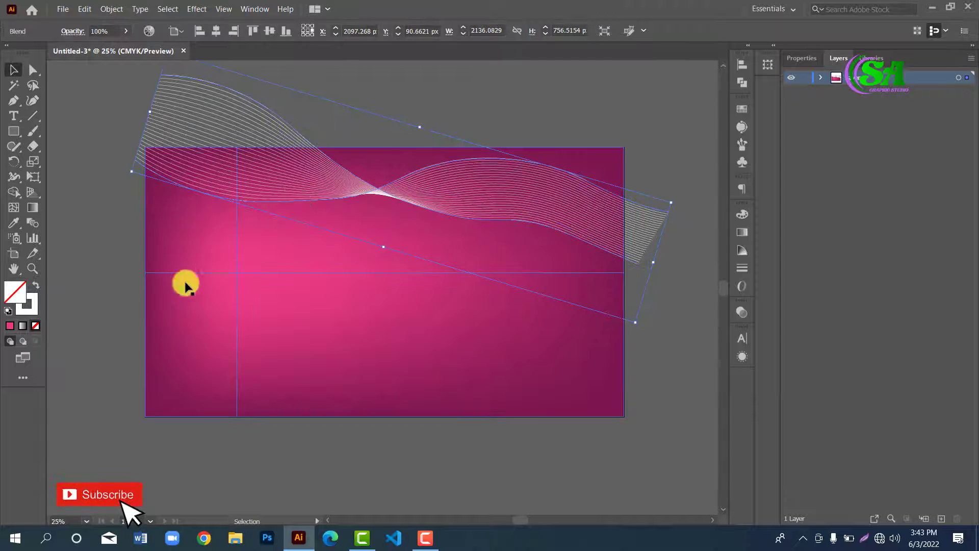
click(136, 309)
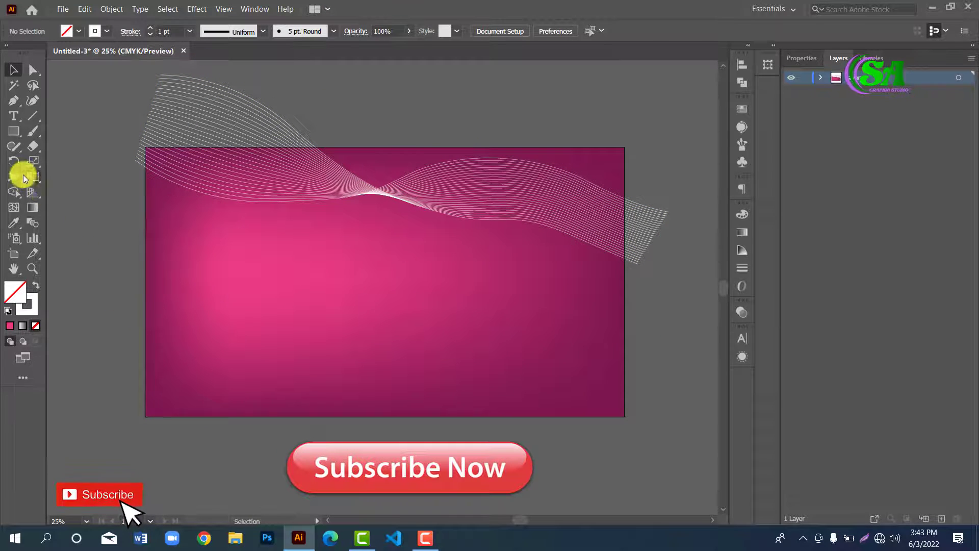
Step: Draw a wavy Pen path across the artboard's lower part, from outside the left edge to about X 2072 px, Y 782 px beyond the right edge
click(14, 100)
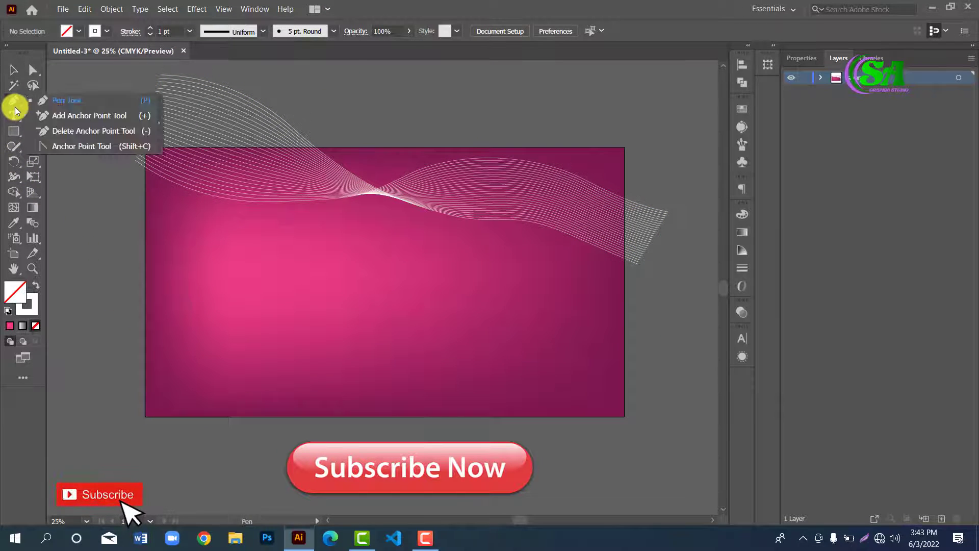
click(130, 340)
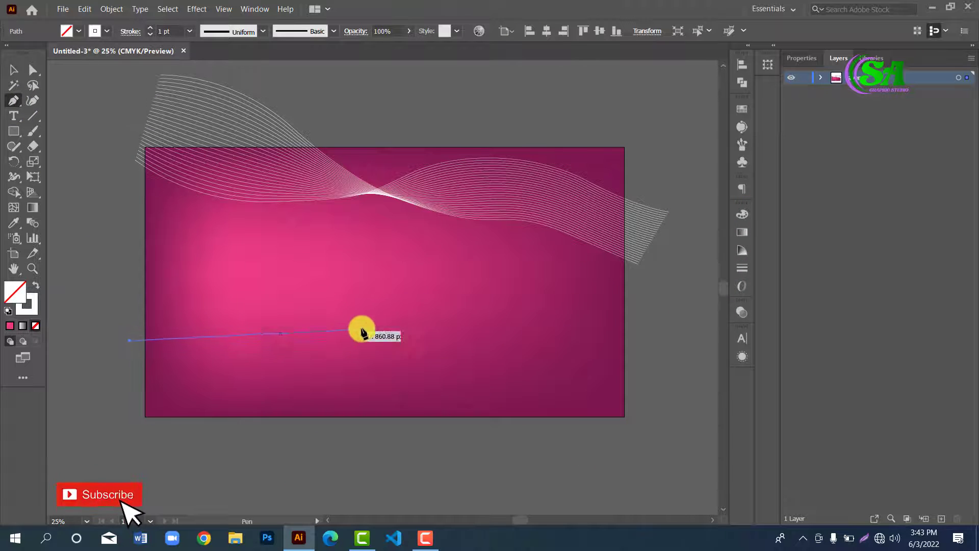
drag(363, 332, 505, 366)
drag(608, 356, 662, 343)
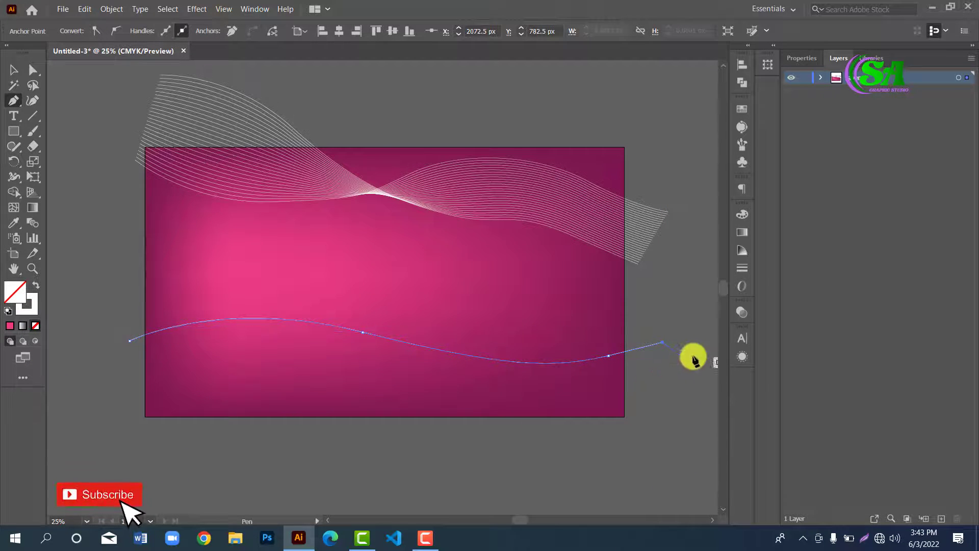
Step: Draw a second Pen path descending across the lower wavy line, from outside the artboard's left edge to about X 1850 px, Y 1181 px below it
key(alt)
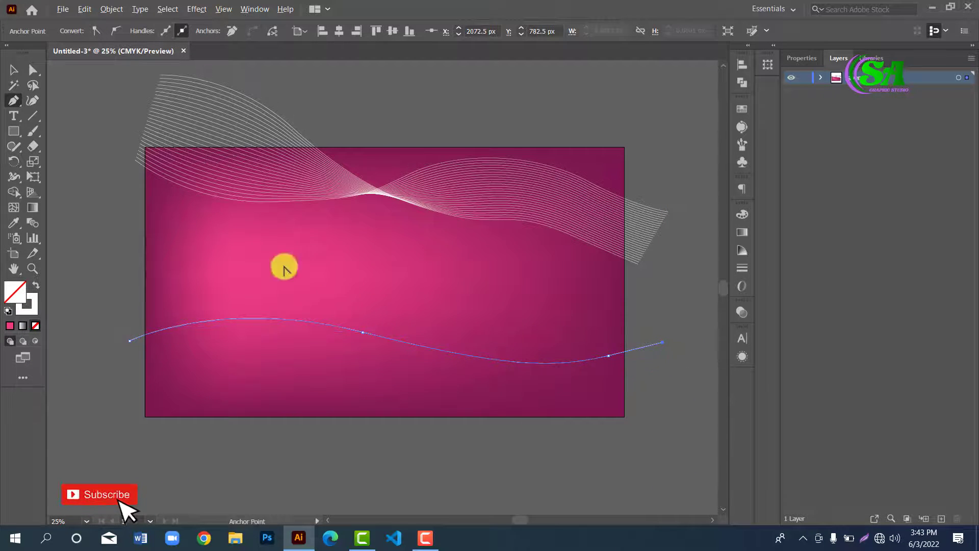
click(12, 70)
drag(13, 99, 51, 103)
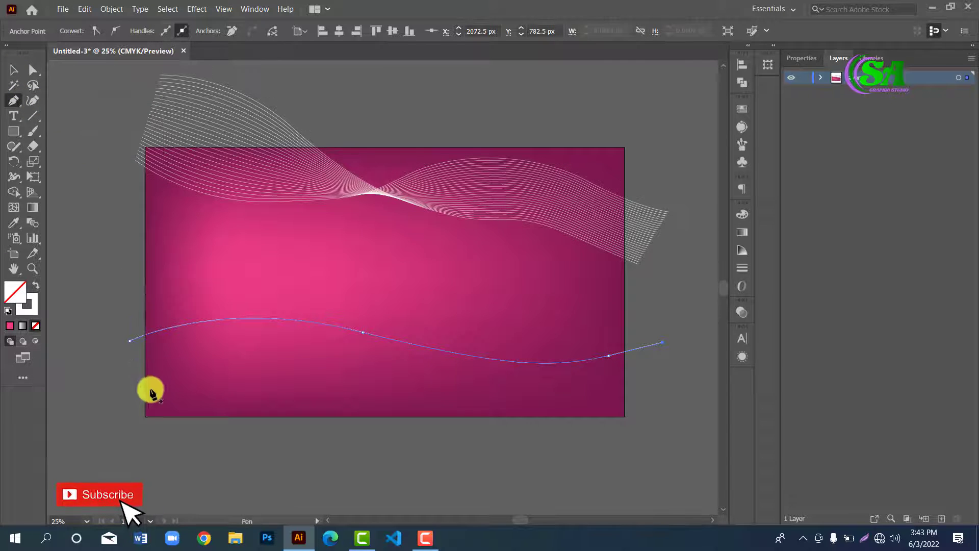
click(118, 281)
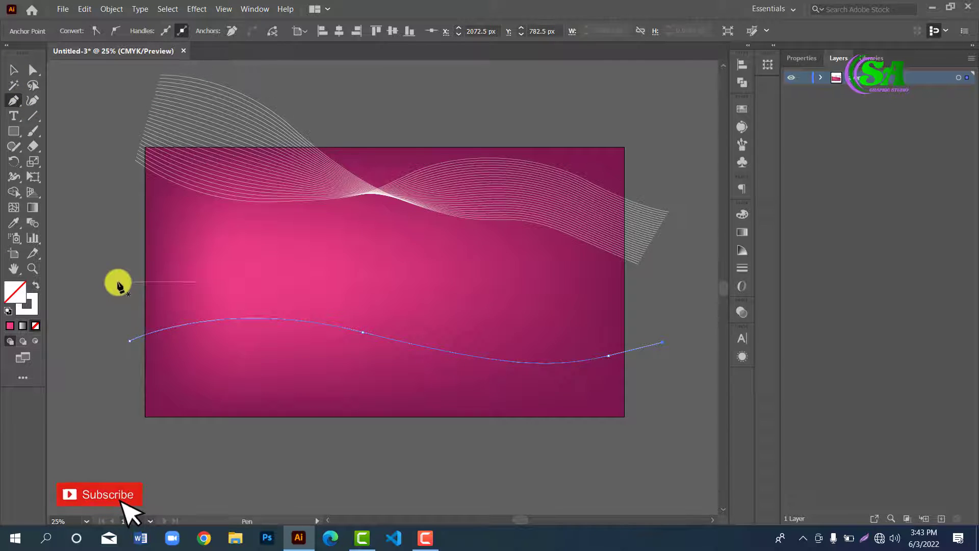
click(301, 365)
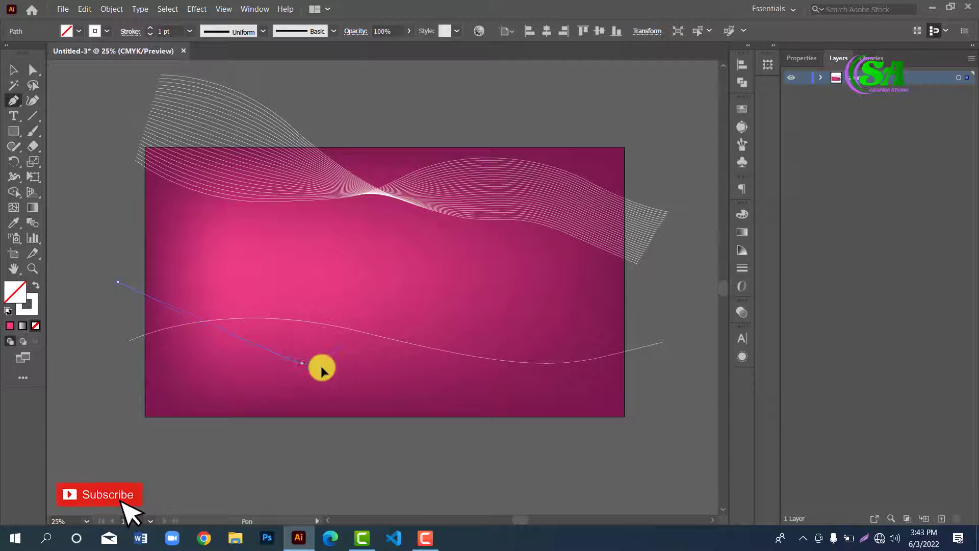
drag(371, 364, 370, 363)
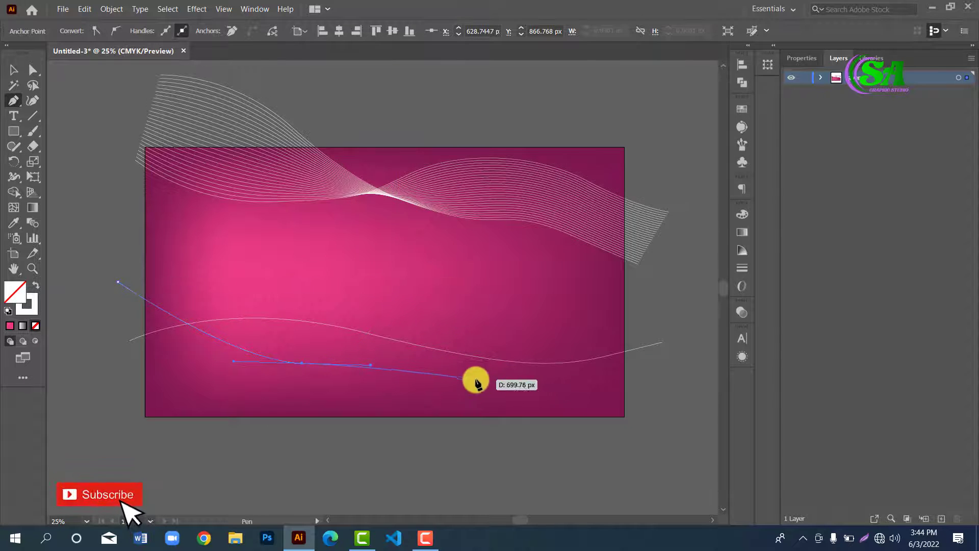
drag(496, 387, 534, 403)
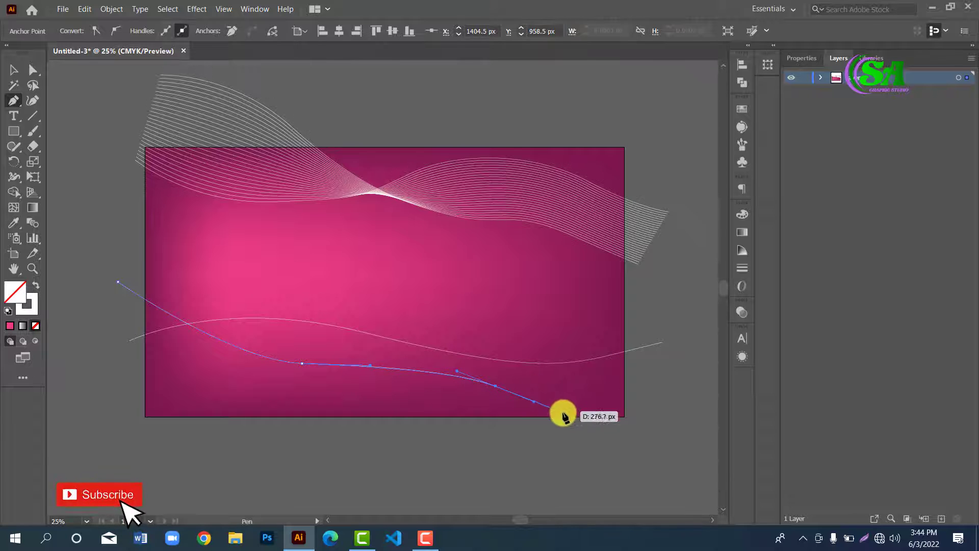
click(606, 441)
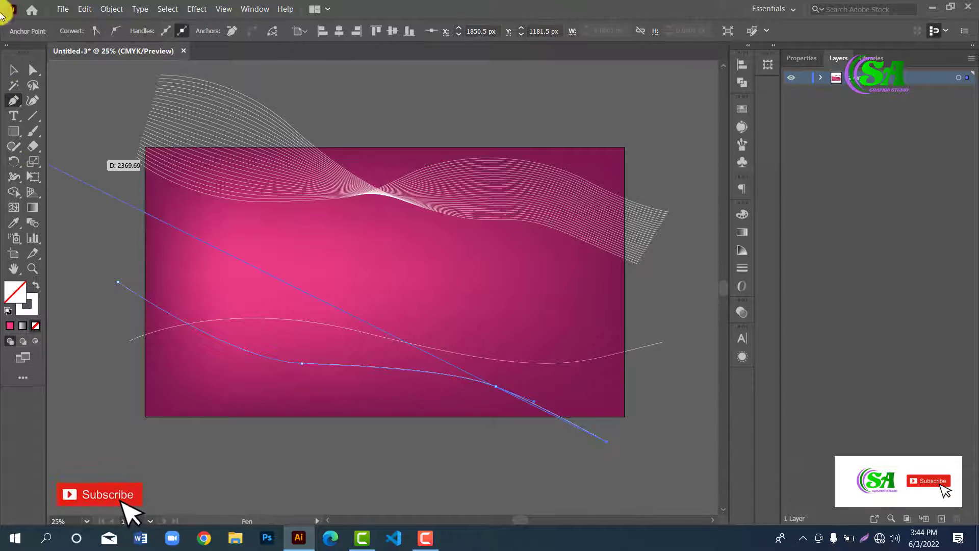
click(8, 70)
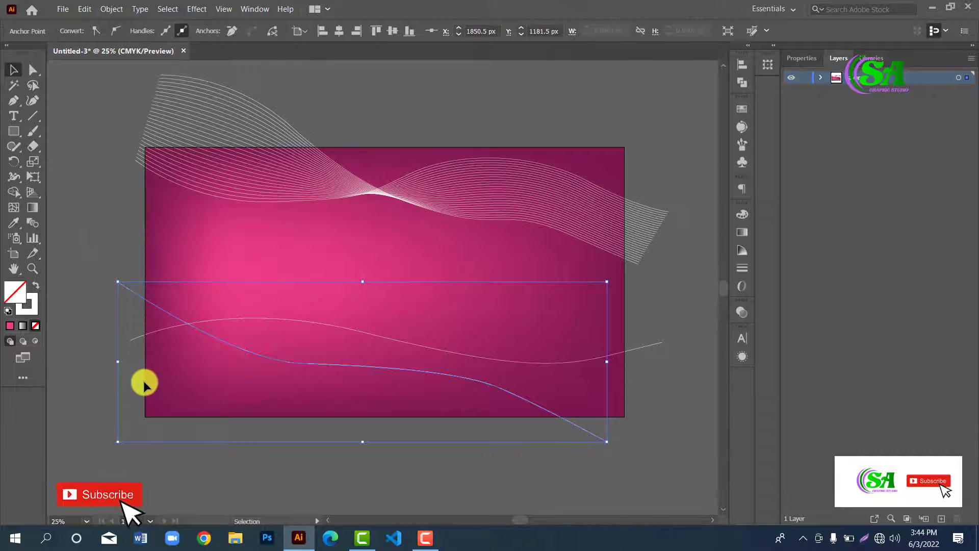
Step: Select the two crossing paths in the artboard's lower part and make a blend between them
drag(133, 391, 131, 394)
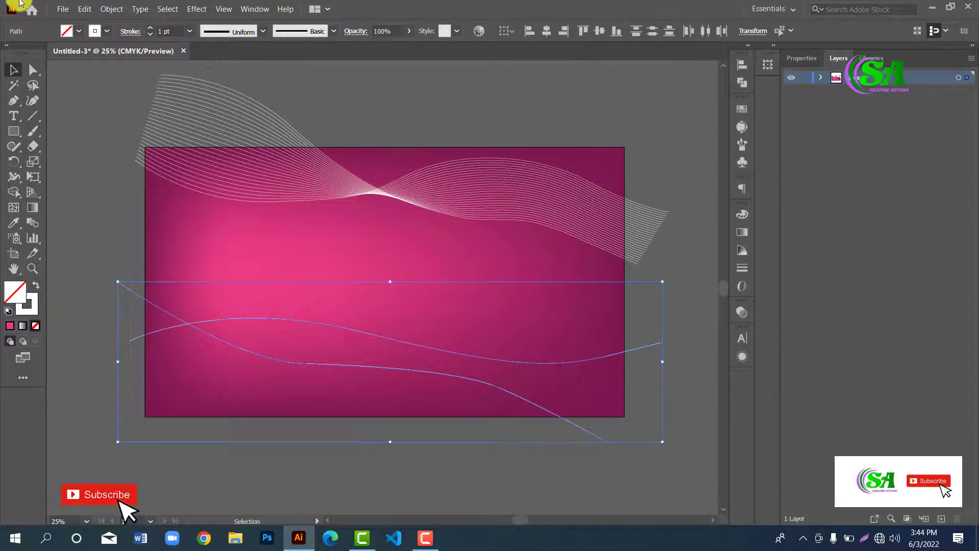
click(84, 9)
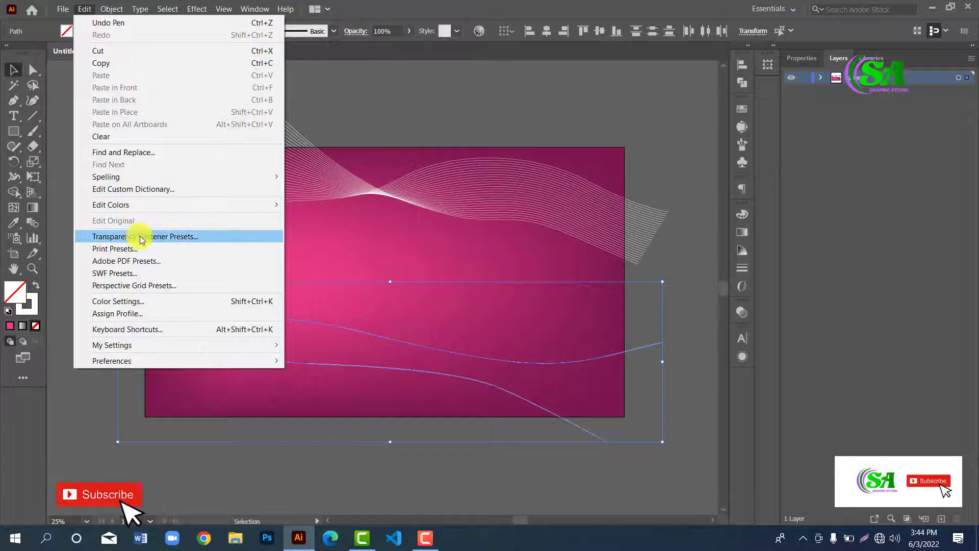
click(115, 15)
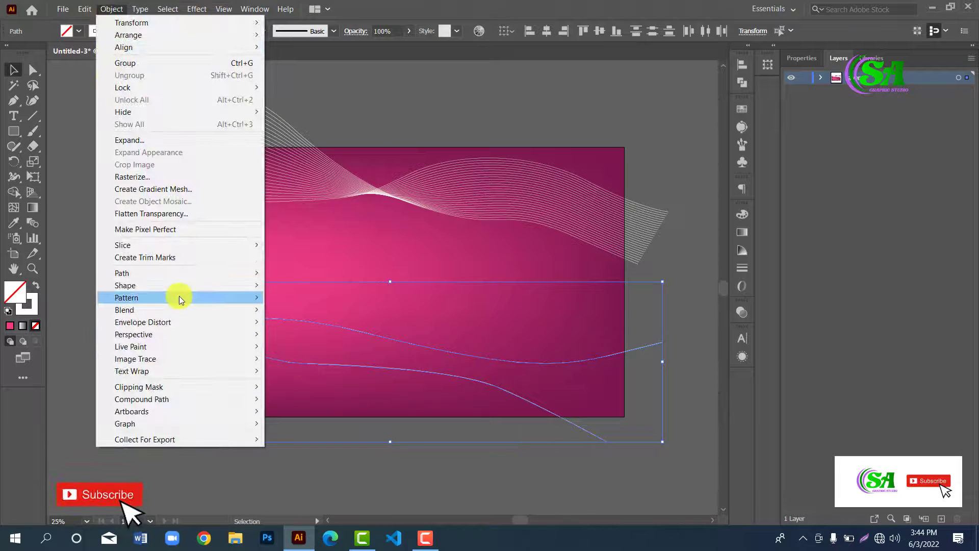
mouse_move(182, 314)
click(297, 311)
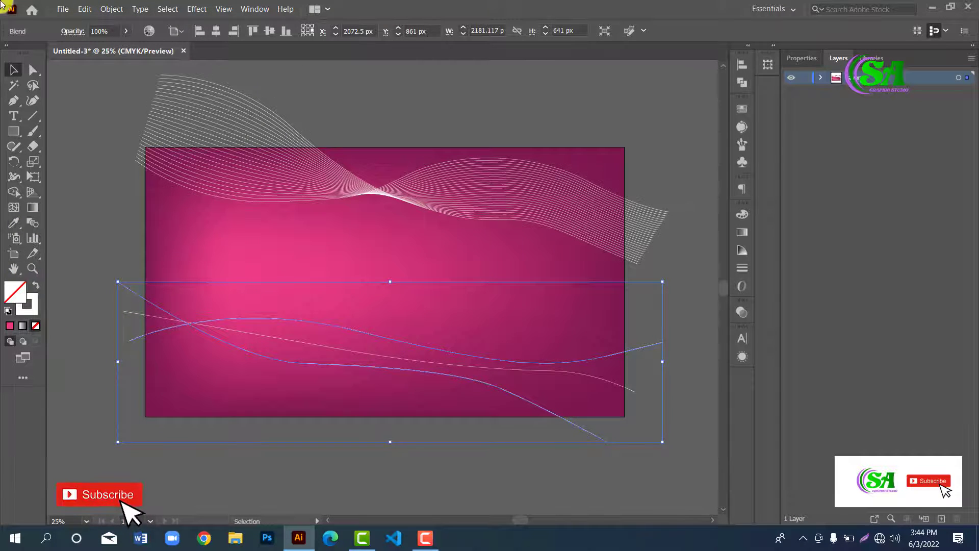
Step: Set the lower blend's spacing to Specified Steps so that many closely spaced lines fill the gap between its paths
double_click(31, 226)
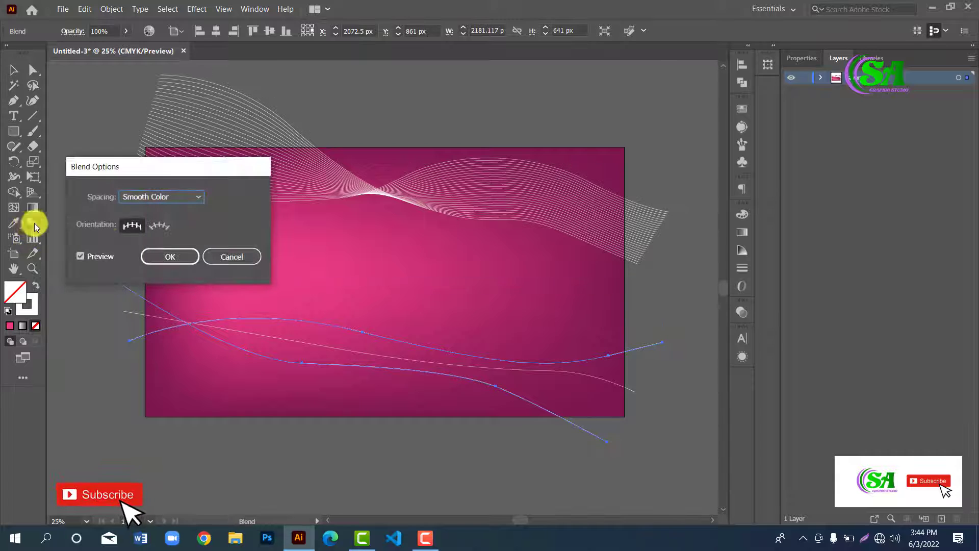
click(184, 200)
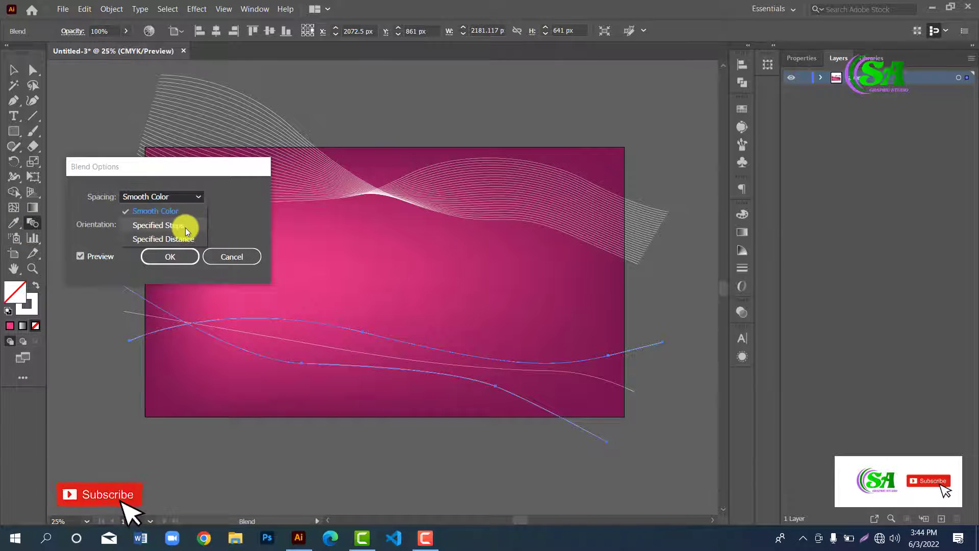
click(185, 227)
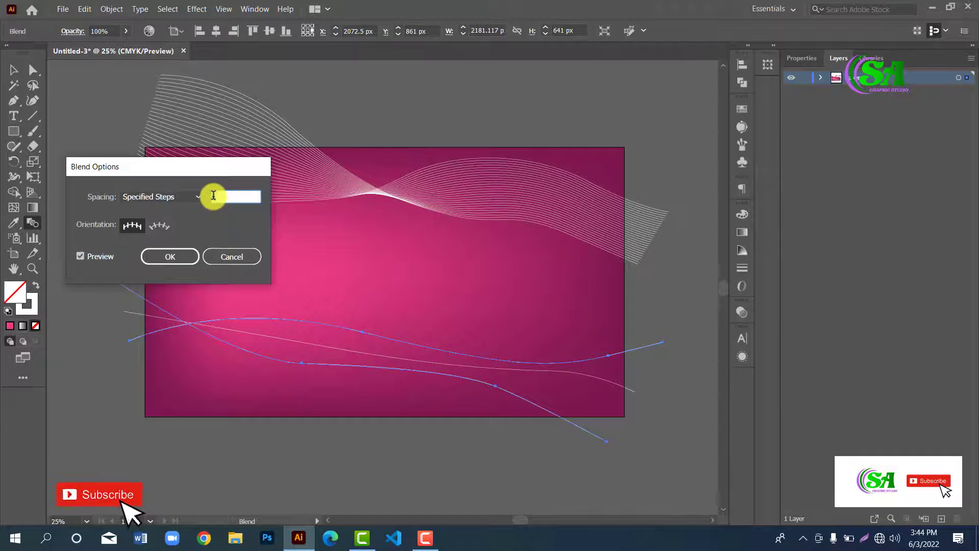
key(Return)
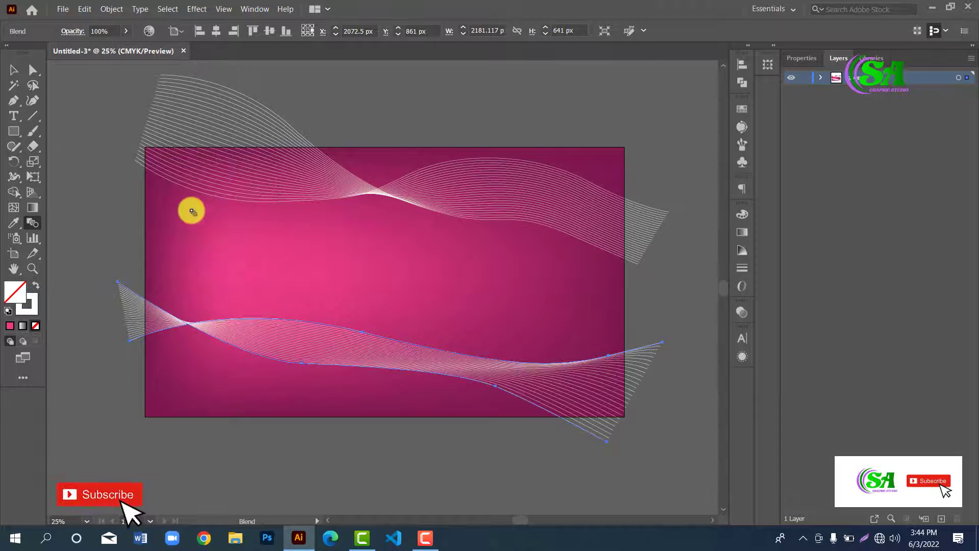
Step: Move the lower blended wave slightly down and to the right, and deselect it
click(13, 69)
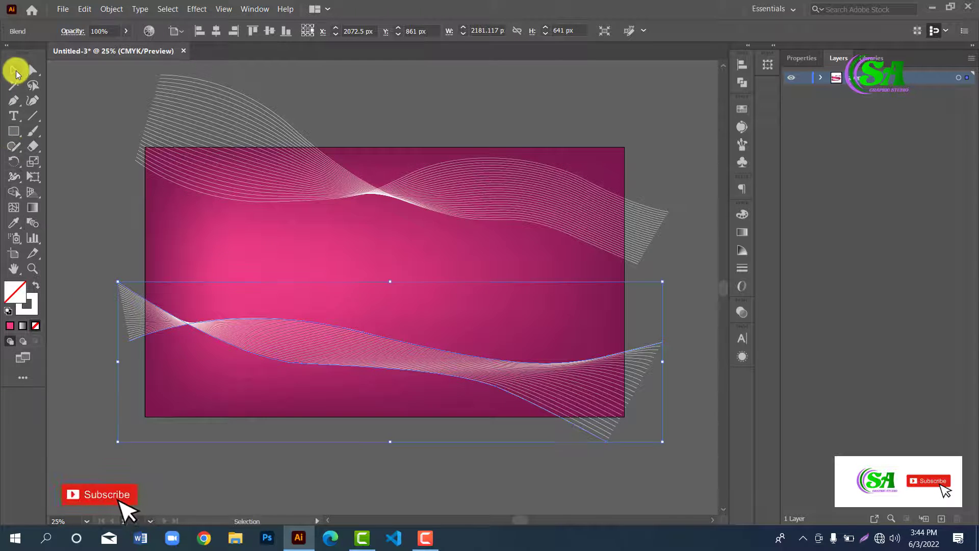
click(81, 194)
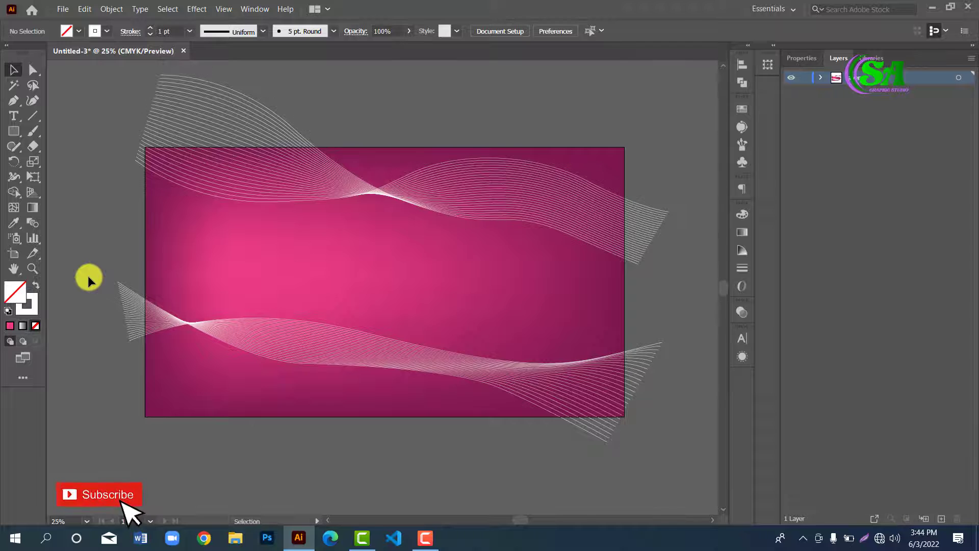
drag(130, 345, 133, 338)
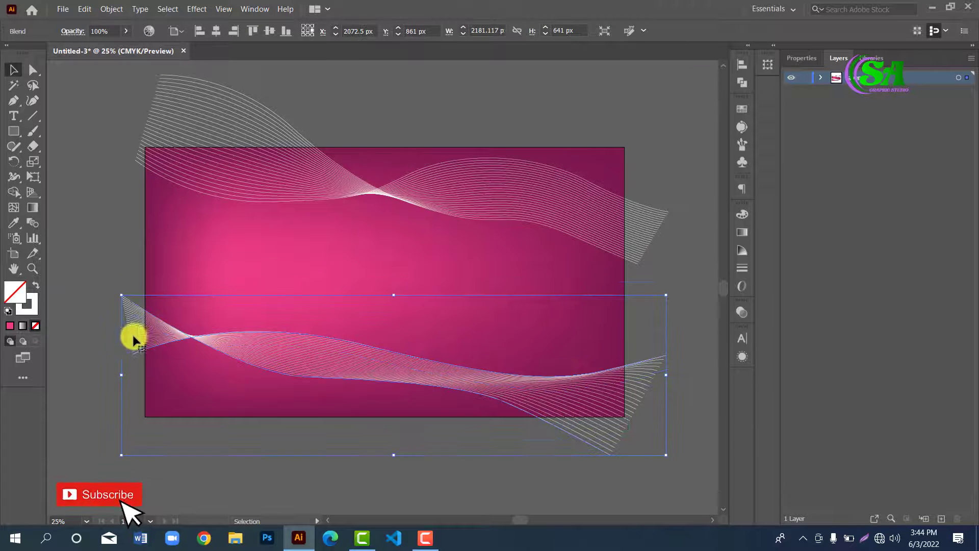
click(74, 187)
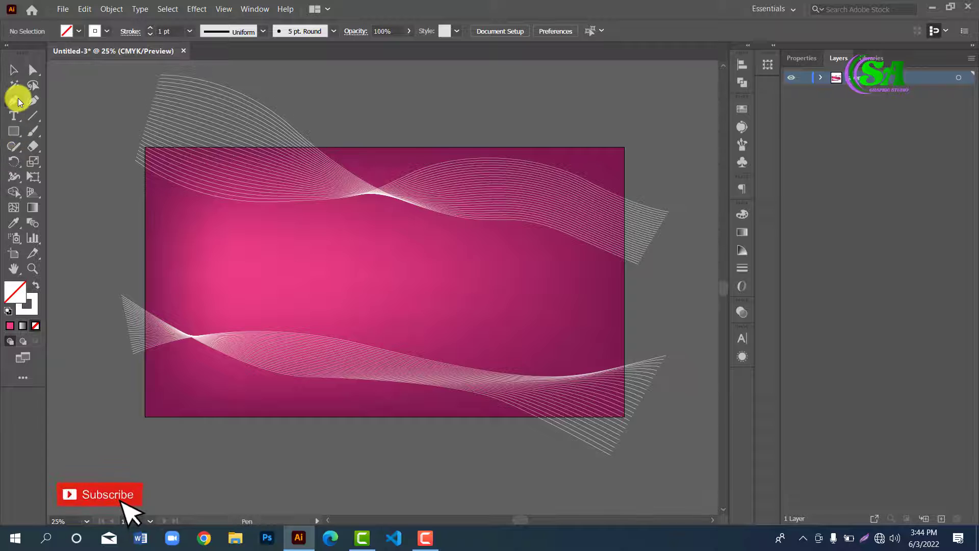
Step: Start a Pen path just outside the artboard's left edge, in the gap between the two blended waves
click(17, 99)
click(117, 252)
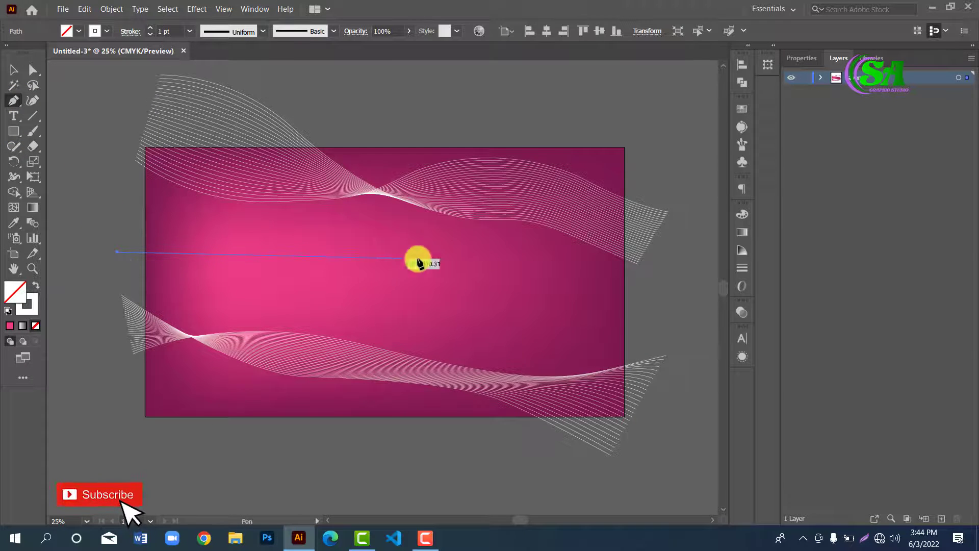
drag(389, 277, 492, 310)
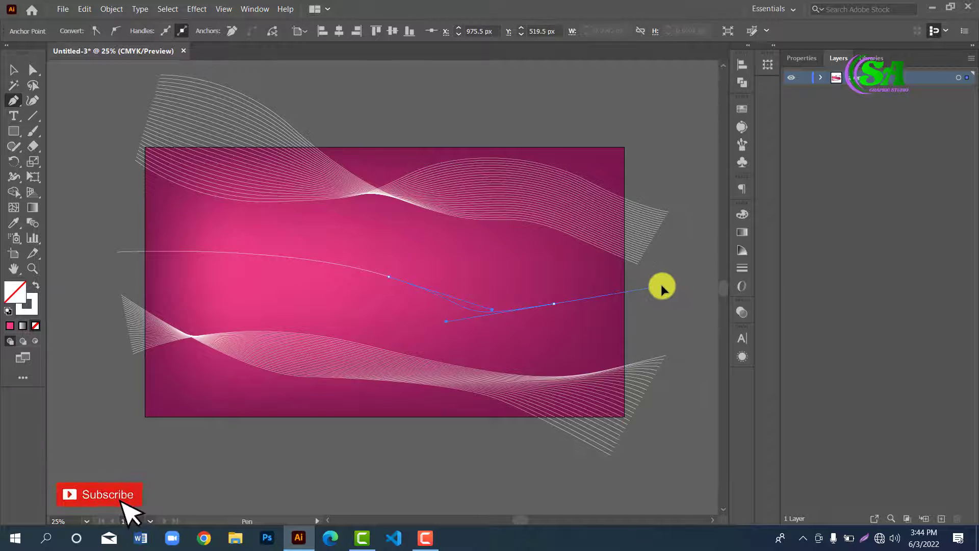
click(613, 301)
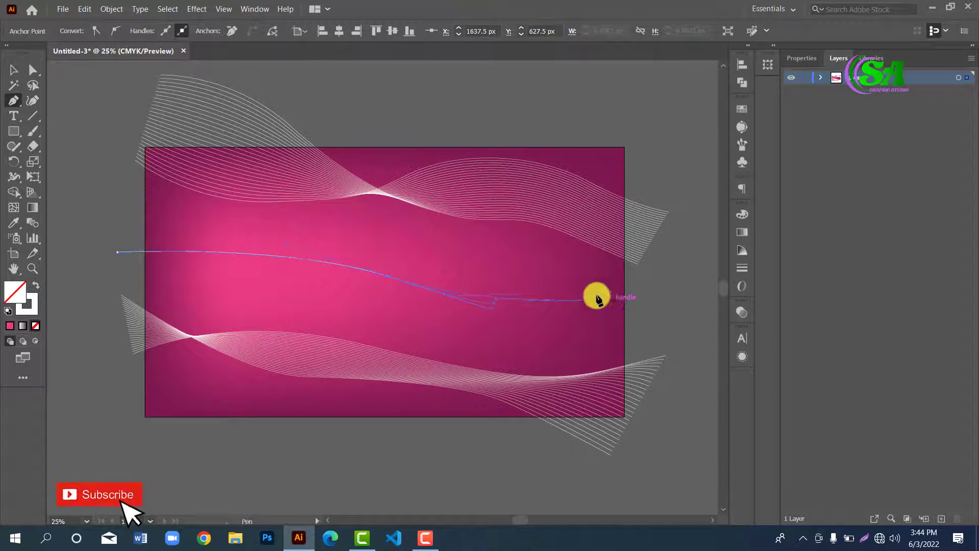
key(ctrl+z)
key(ctrl+z)
key(ctrl+z)
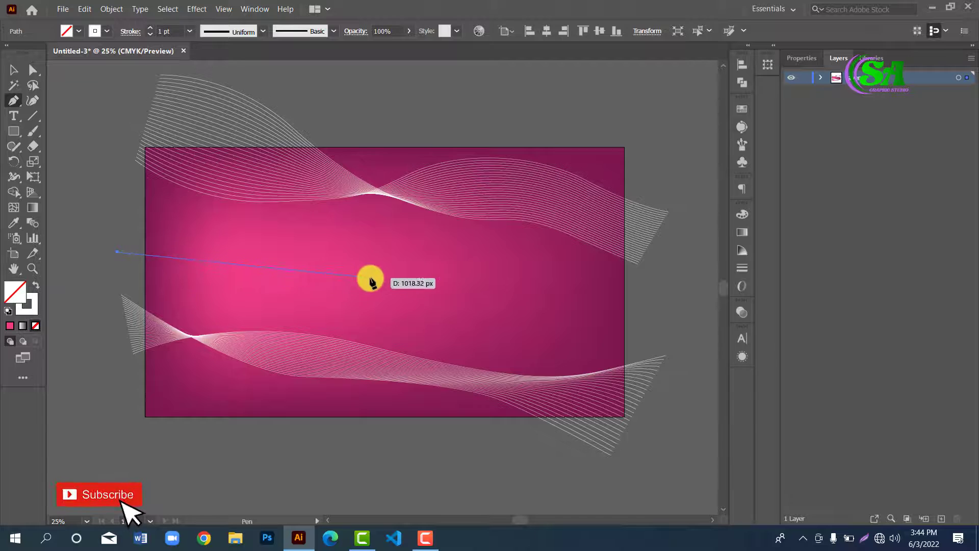
Step: Continue the path as a gentle wave across the artboard's middle, ending at about X 2244 px, Y 766 px beyond the right edge
drag(370, 278, 520, 260)
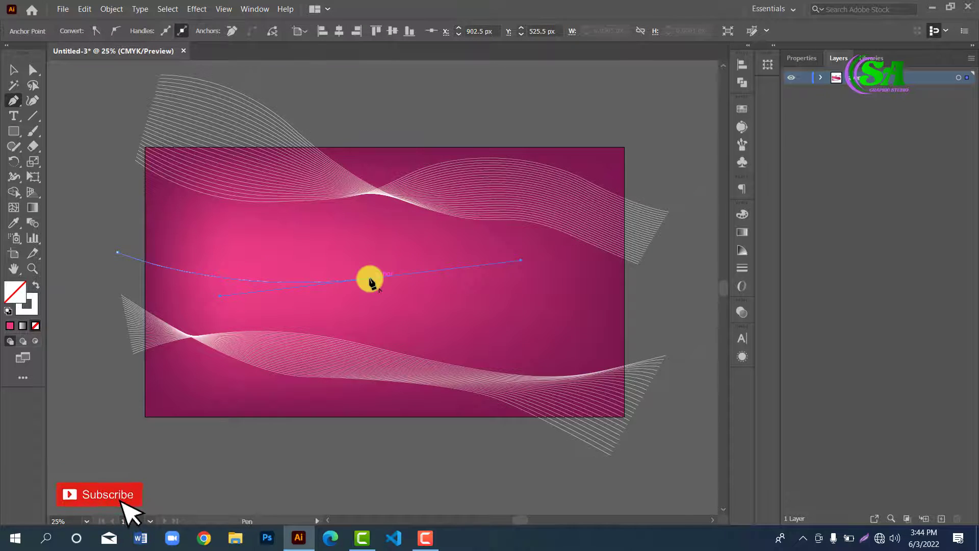
drag(370, 280, 636, 304)
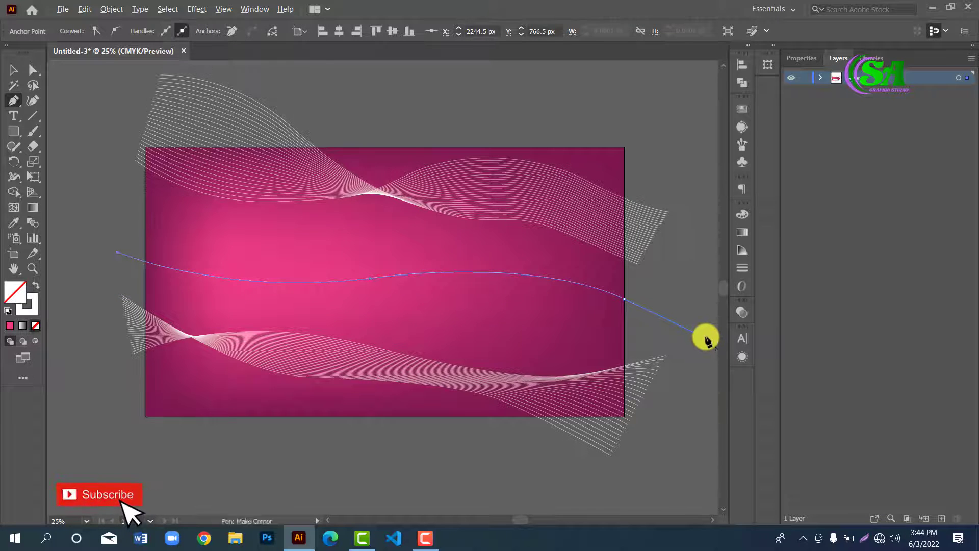
click(12, 68)
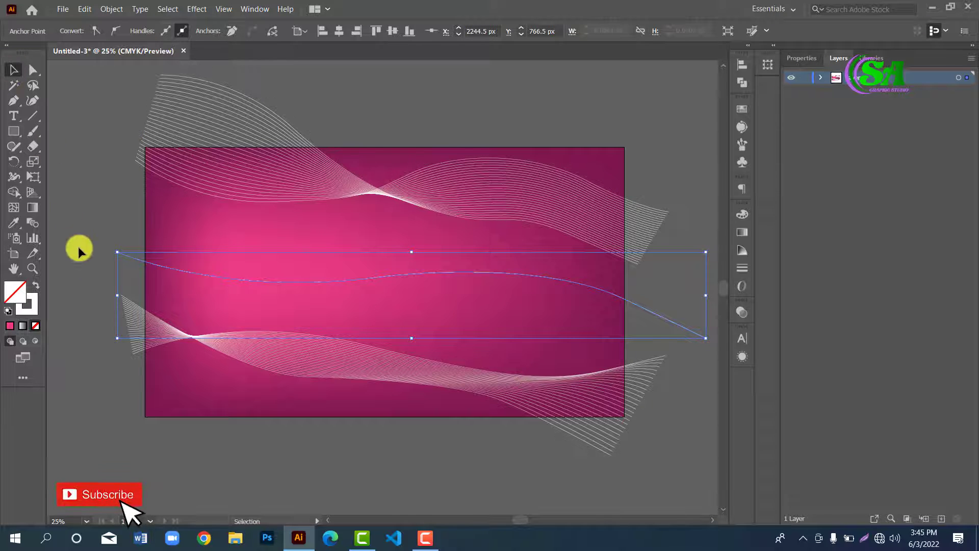
Step: Draw a second wavy Pen path crossing the middle one, from outside the left edge to about X 2025 px, Y 560 px beyond the right edge
click(12, 102)
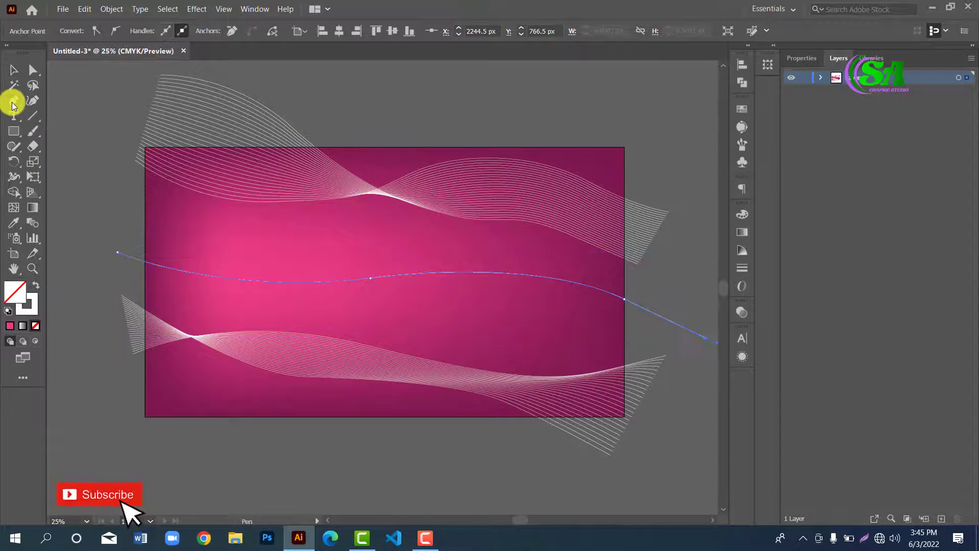
click(115, 282)
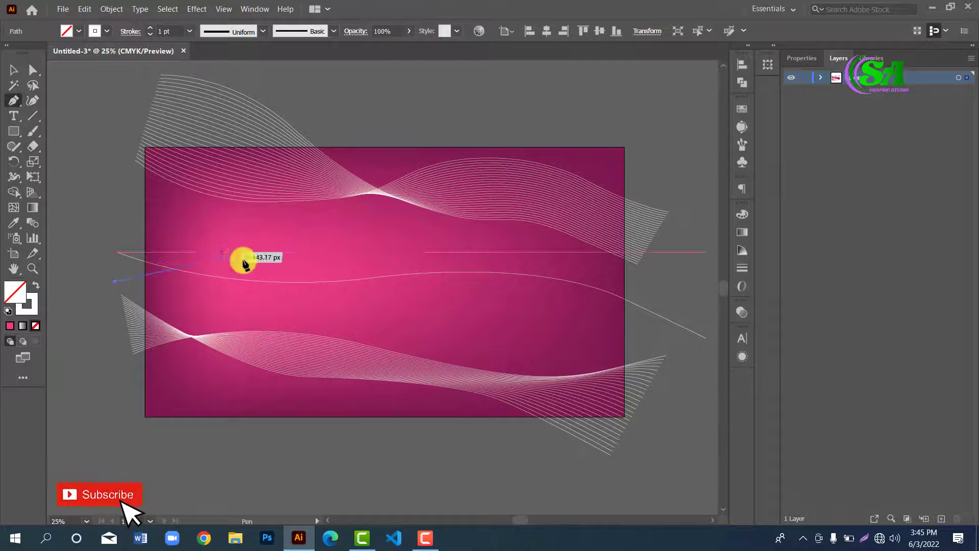
drag(278, 262, 355, 281)
drag(448, 302, 485, 304)
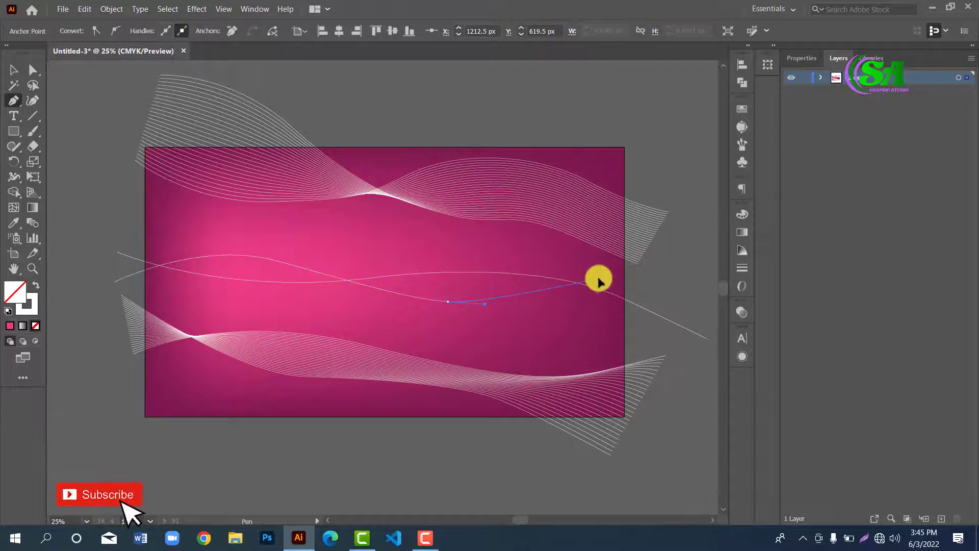
drag(598, 278, 651, 290)
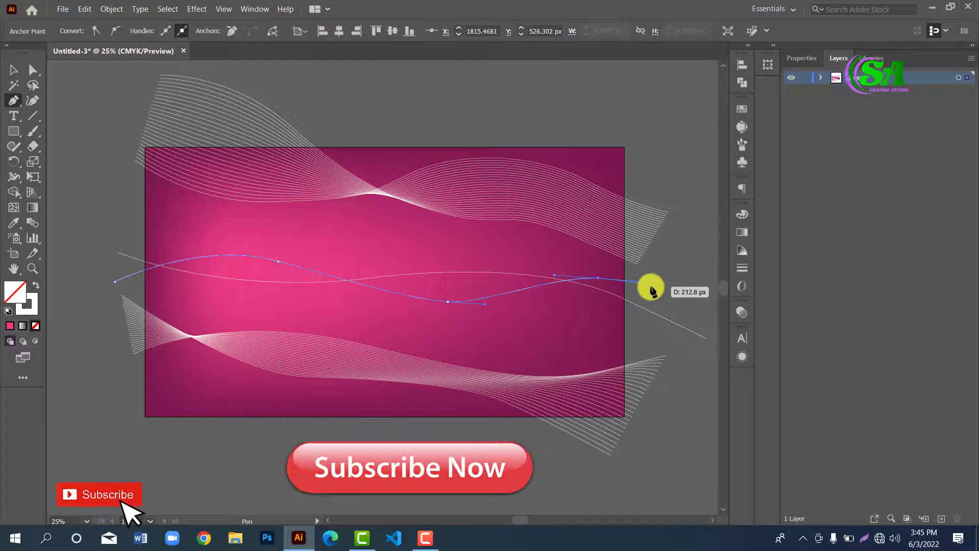
click(651, 288)
click(7, 70)
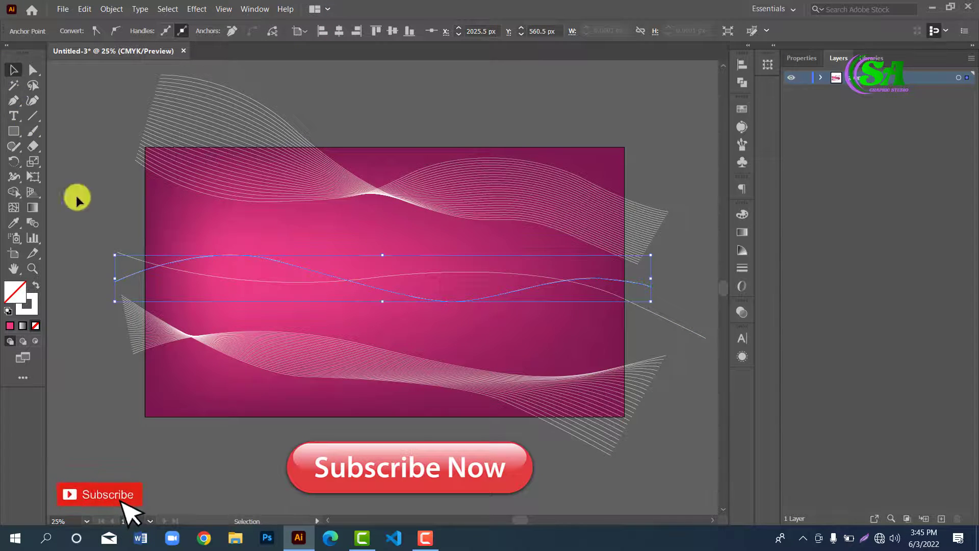
Step: Select the two crossing paths in the artboard's middle and make a blend between them
click(127, 285)
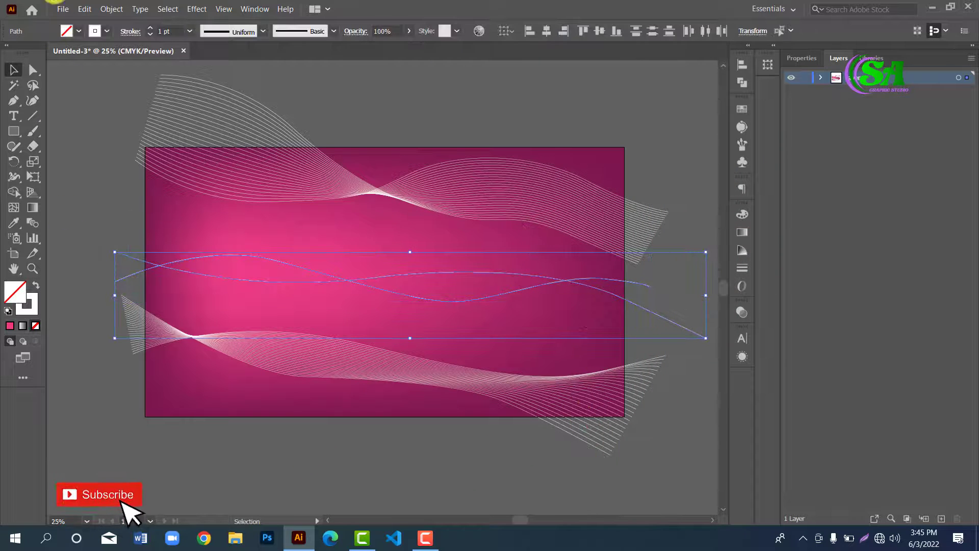
click(110, 8)
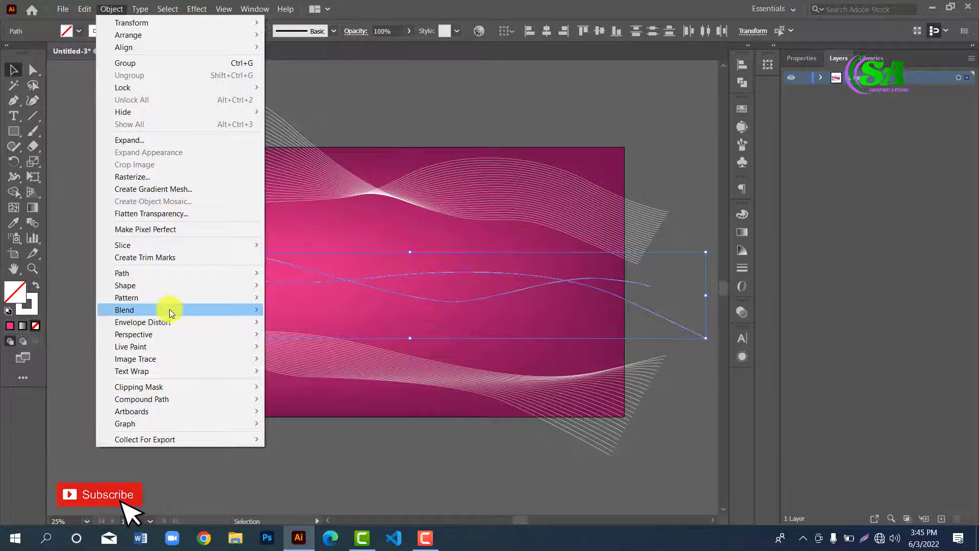
mouse_move(169, 309)
click(339, 309)
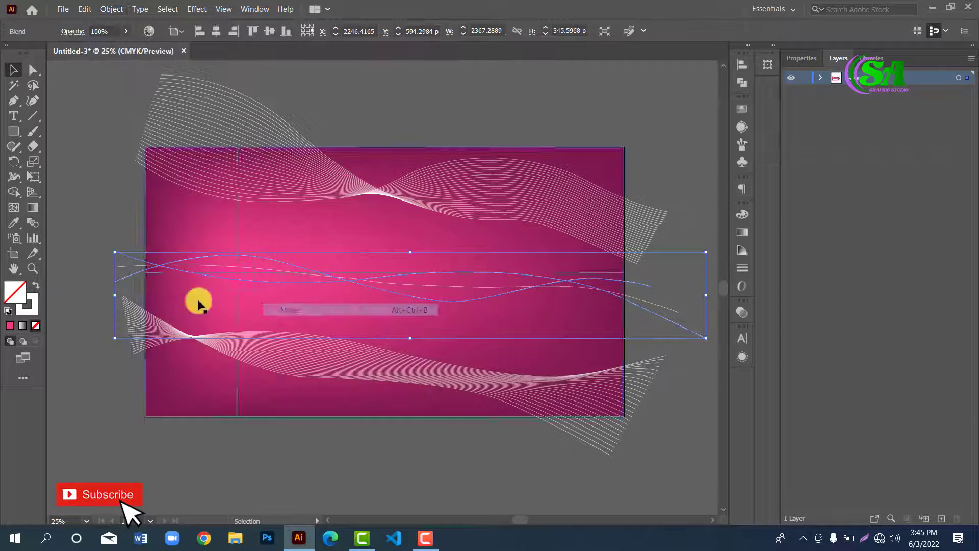
Step: Set the middle wave blend's spacing to Specified Steps with enough steps to fill it with fine lines
double_click(30, 228)
click(200, 198)
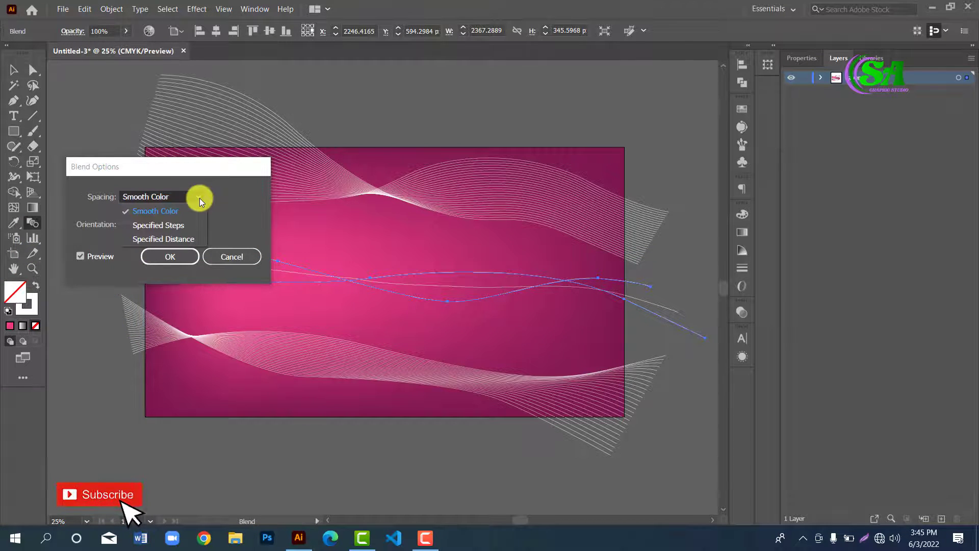
click(179, 222)
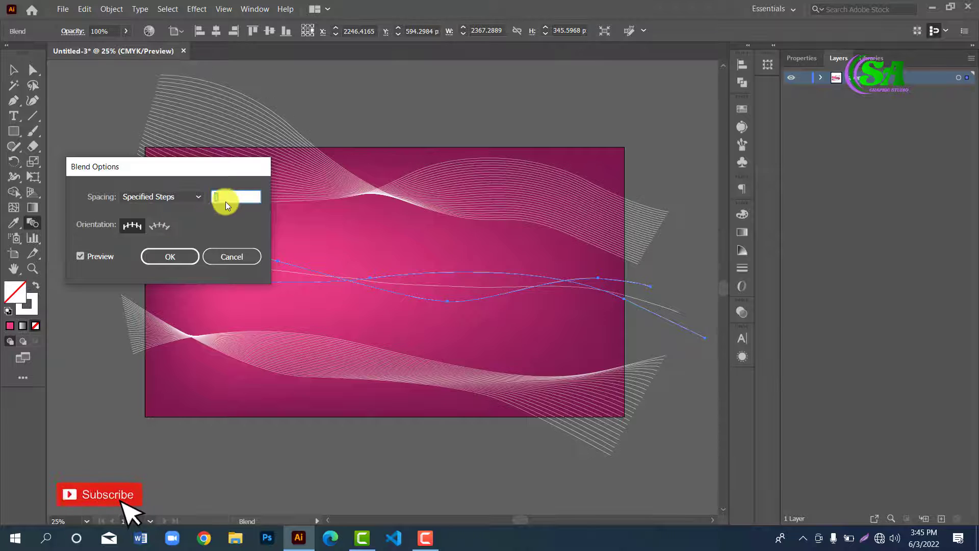
key(BackSpace)
key(Return)
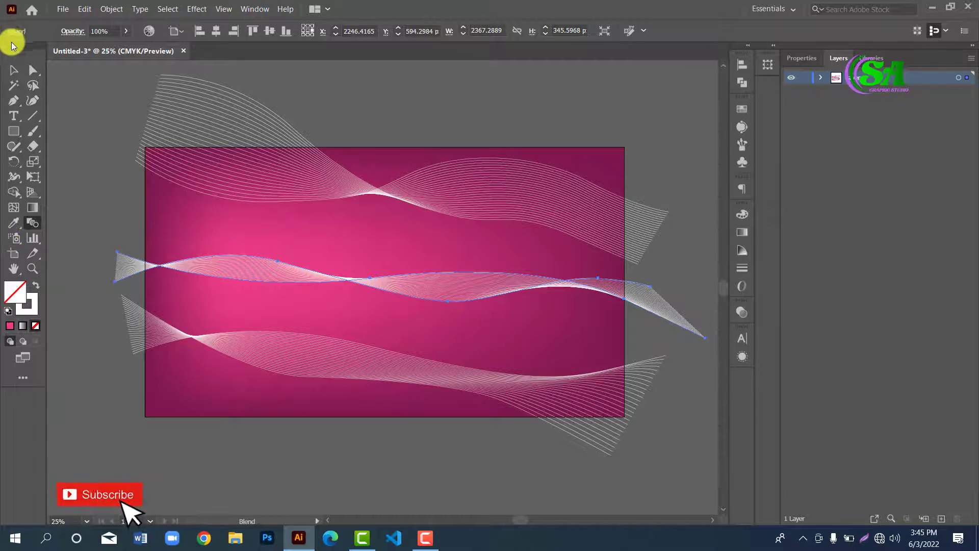
click(14, 70)
click(77, 154)
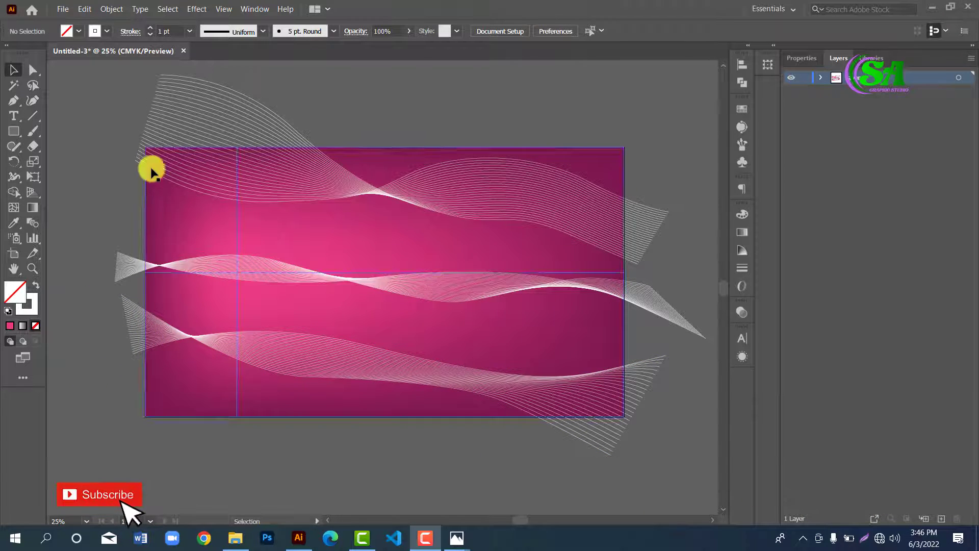
Step: Draw an unfilled rectangle of about 1912 x 1078 px over the artboard and set its stroke to 2 pt
drag(12, 131, 46, 129)
mouse_move(145, 147)
mouse_down()
mouse_move(199, 201)
mouse_move(481, 373)
mouse_move(603, 395)
mouse_move(623, 416)
mouse_up()
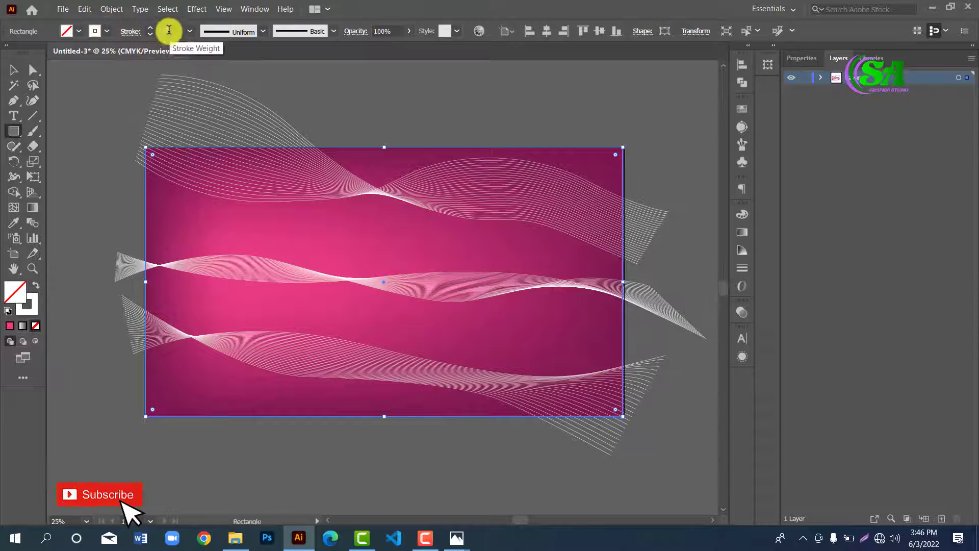
click(150, 28)
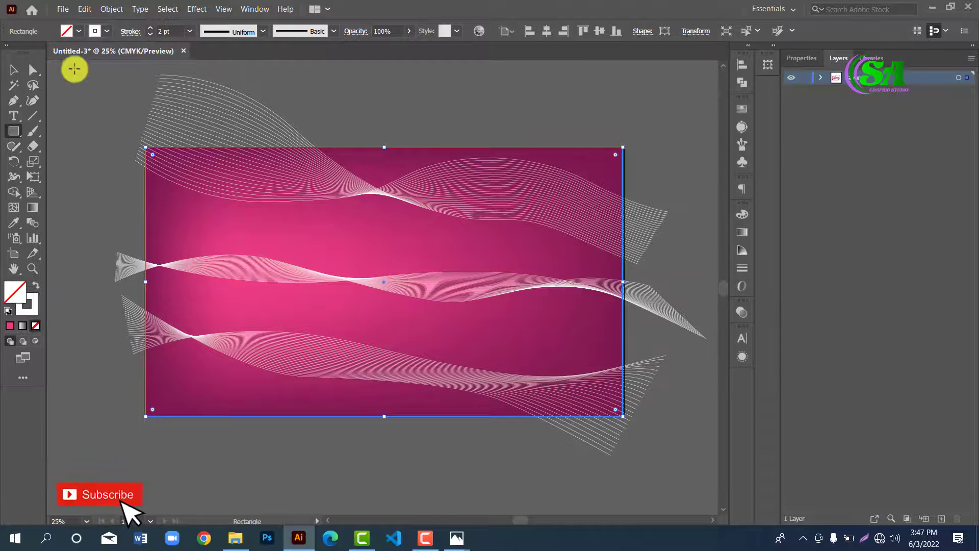
click(93, 126)
Step: Select all the artwork and make a clipping mask from the artboard-sized rectangle to trim the overhanging waves
key(ctrl+a)
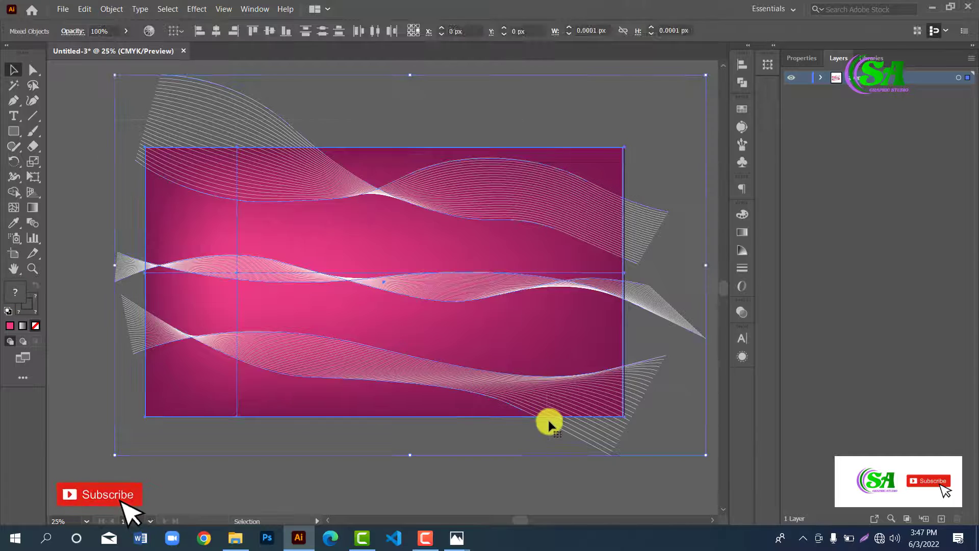
right_click(291, 188)
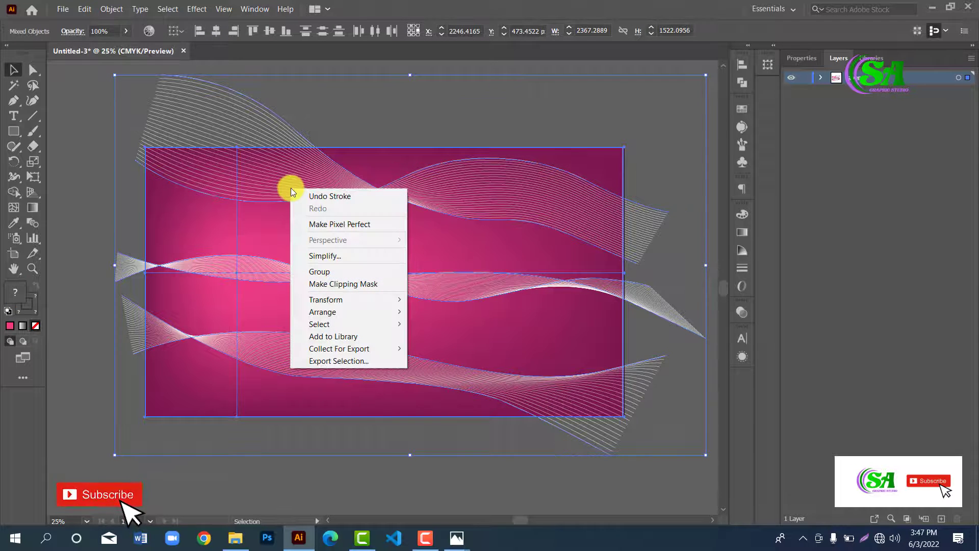
click(366, 283)
click(81, 106)
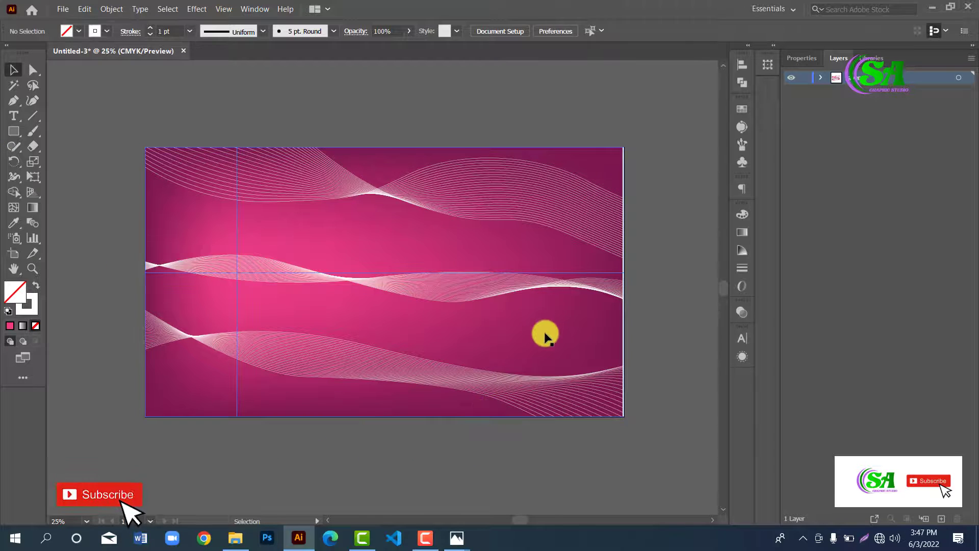
Step: Shift the clipped artwork slightly right to cover the white edge strip, then stretch its left side to the artboard's left edge
drag(544, 332, 548, 332)
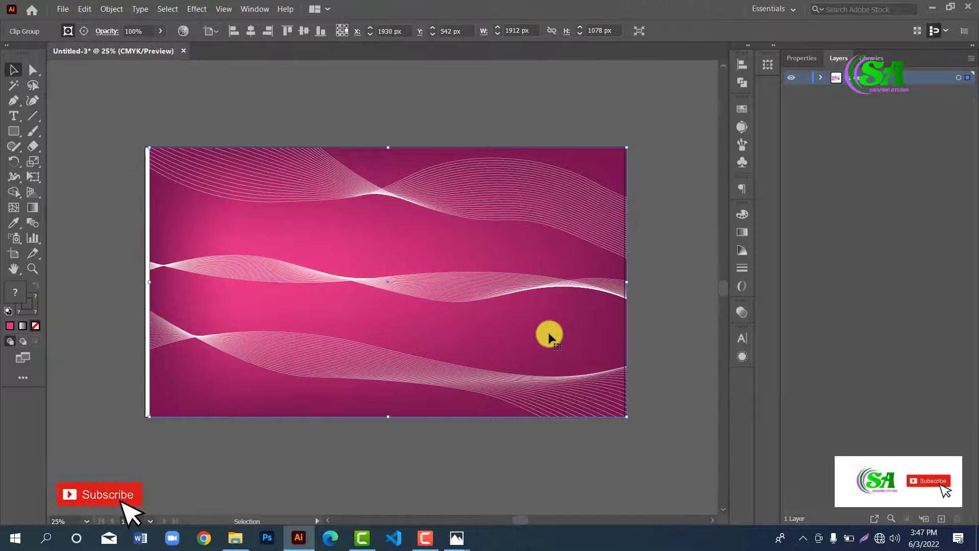
key(ctrl+t)
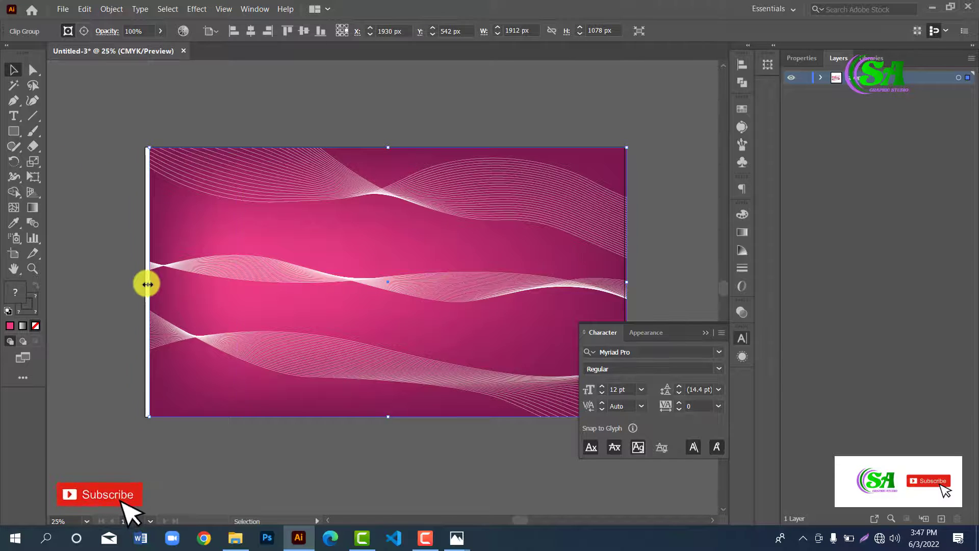
mouse_move(147, 284)
mouse_down()
mouse_move(137, 286)
mouse_move(146, 290)
mouse_up()
click(113, 236)
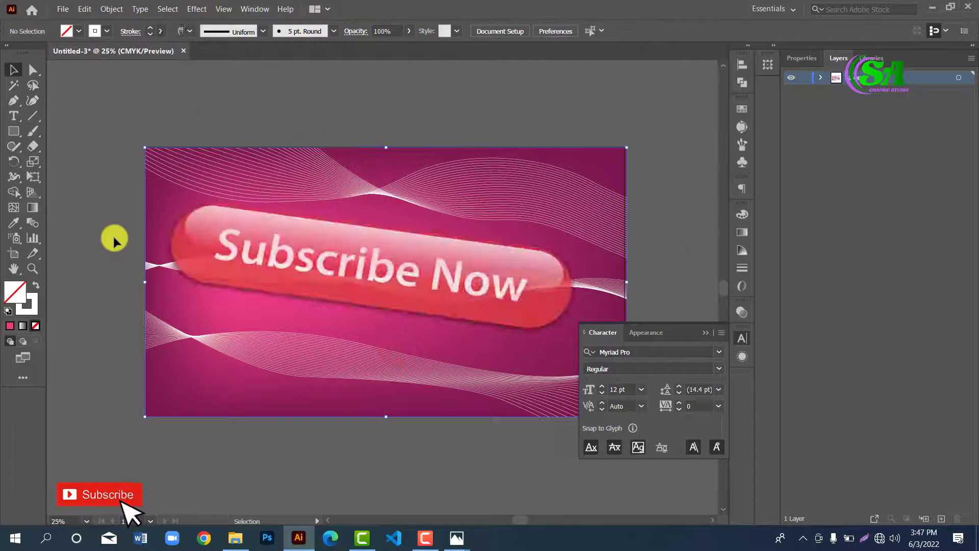
click(703, 336)
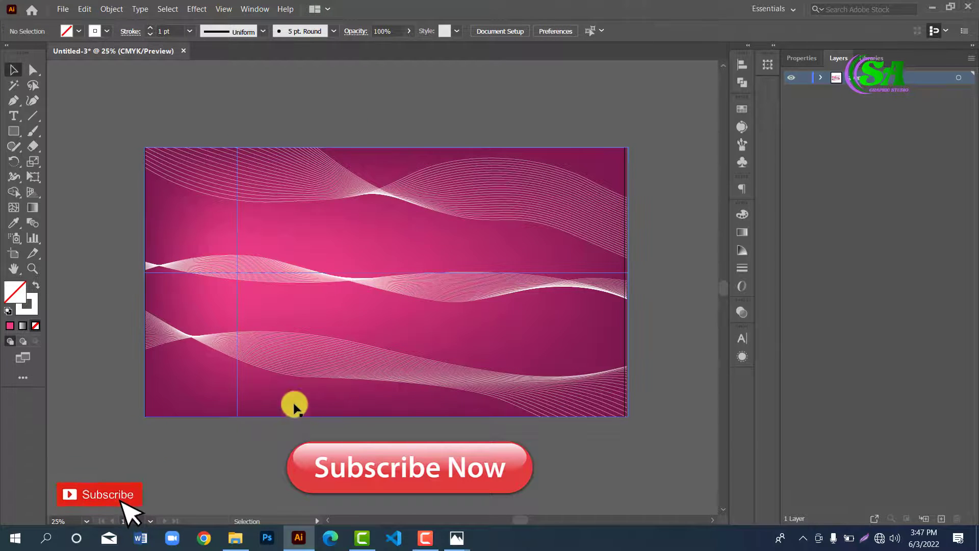
scroll(363, 345, up, 2)
scroll(366, 355, down, 2)
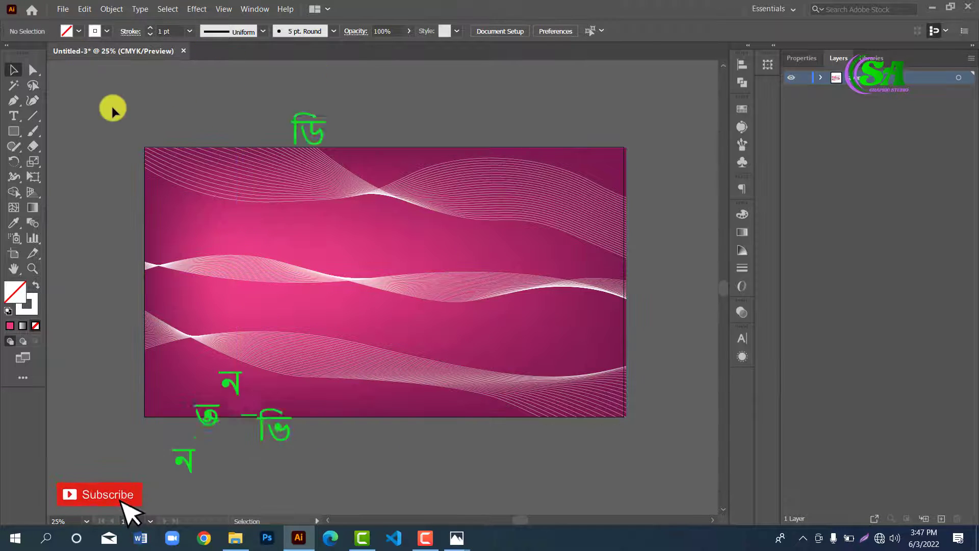
scroll(424, 279, up, 1)
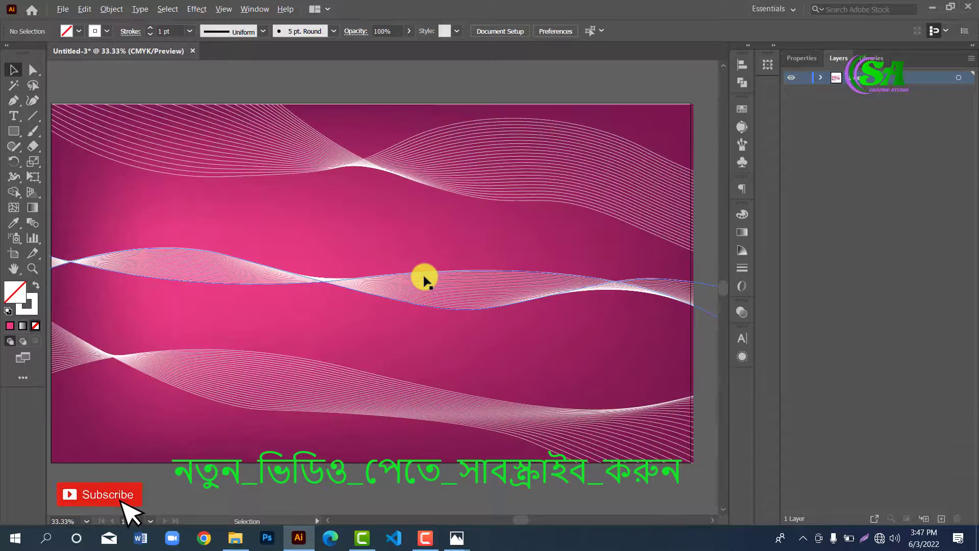
scroll(424, 280, down, 1)
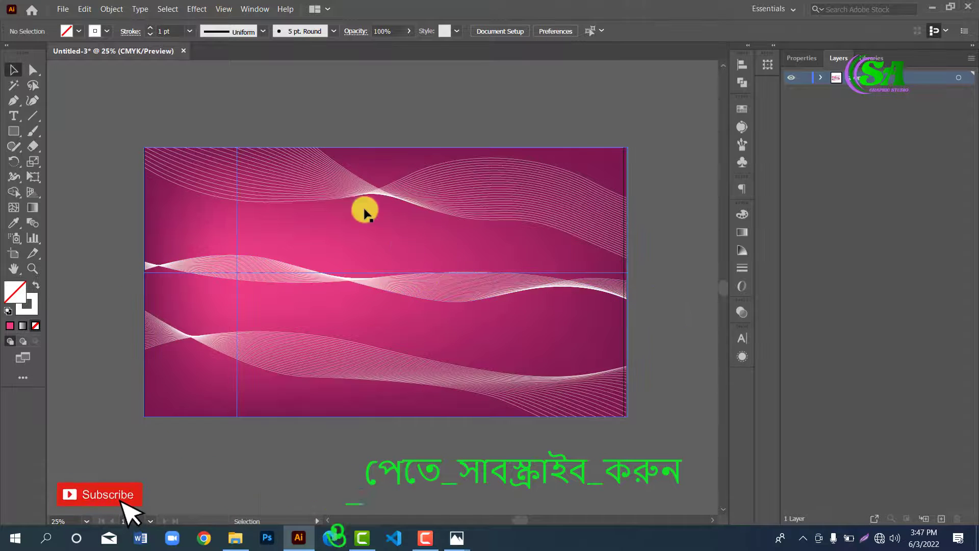